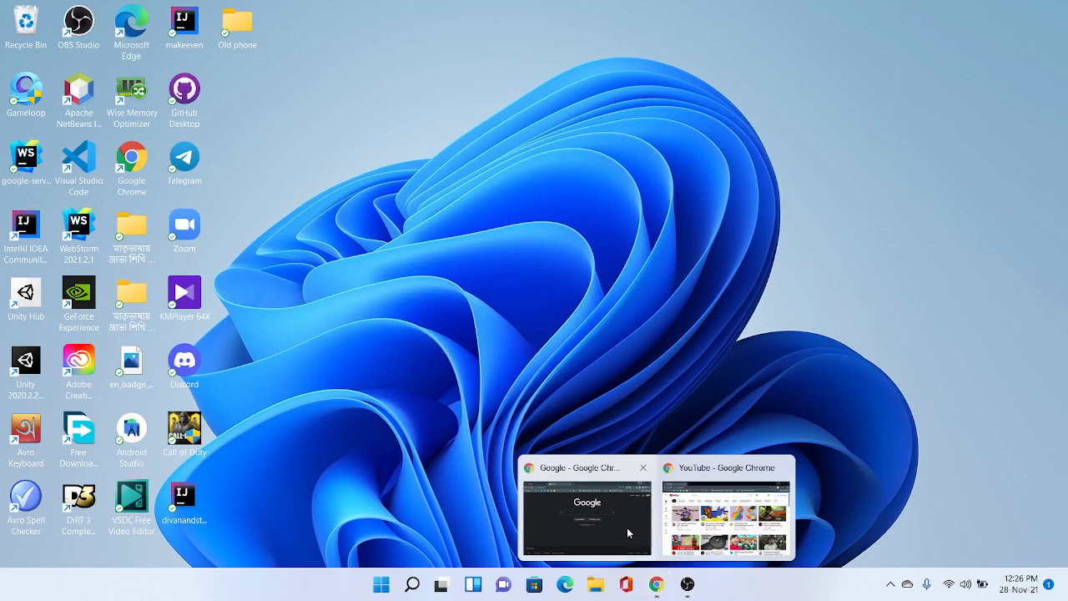
Search Google for "java jdk" and open Oracle's Java Downloads page from the results
left_click(625, 521)
left_click(434, 249)
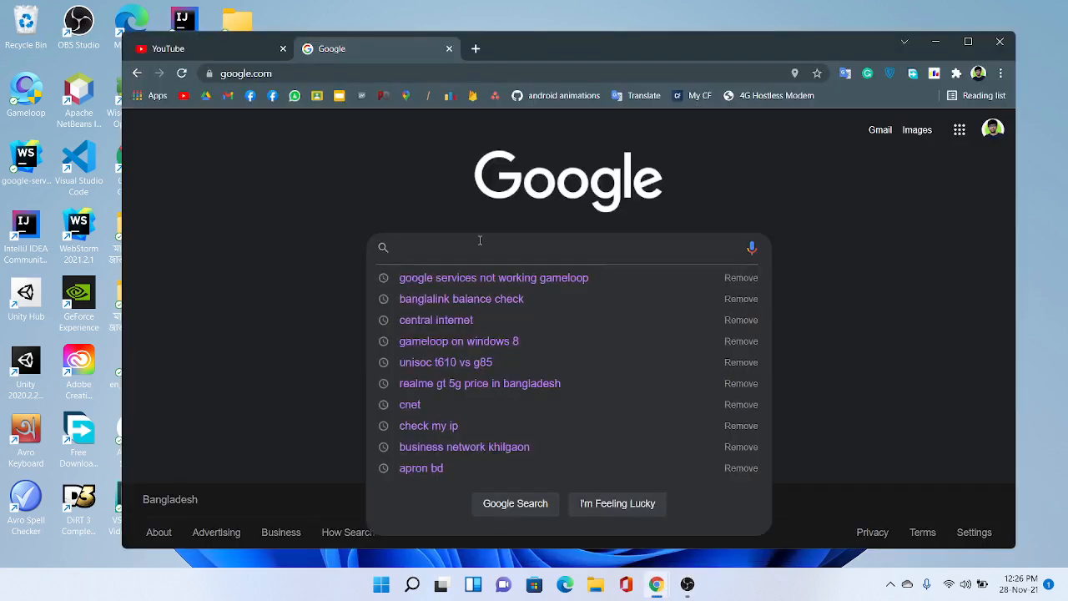
type("java")
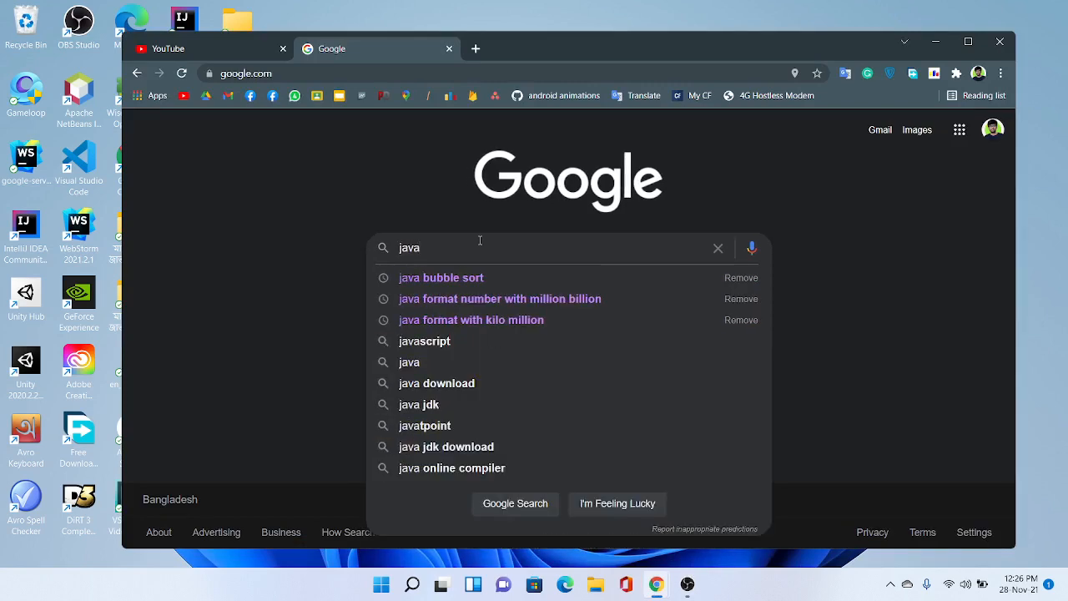
type(" jdk")
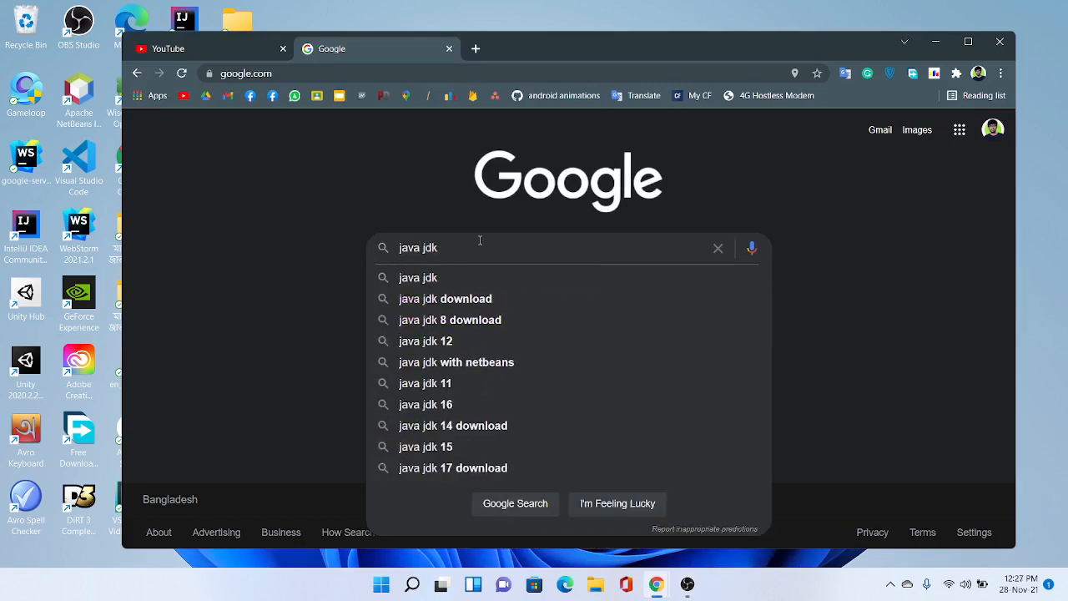
key("Return")
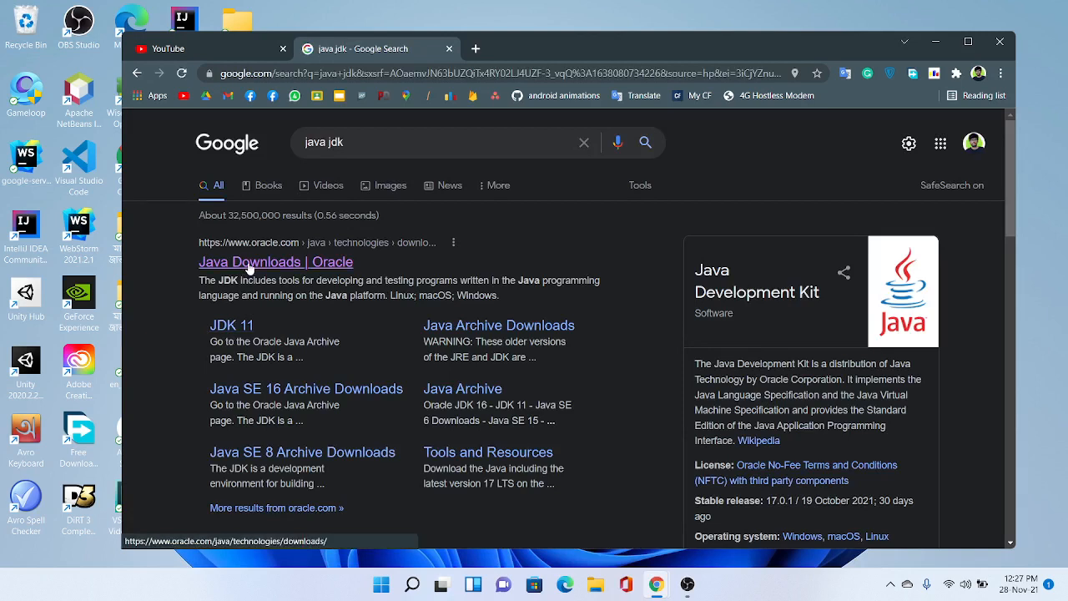
left_click(339, 272)
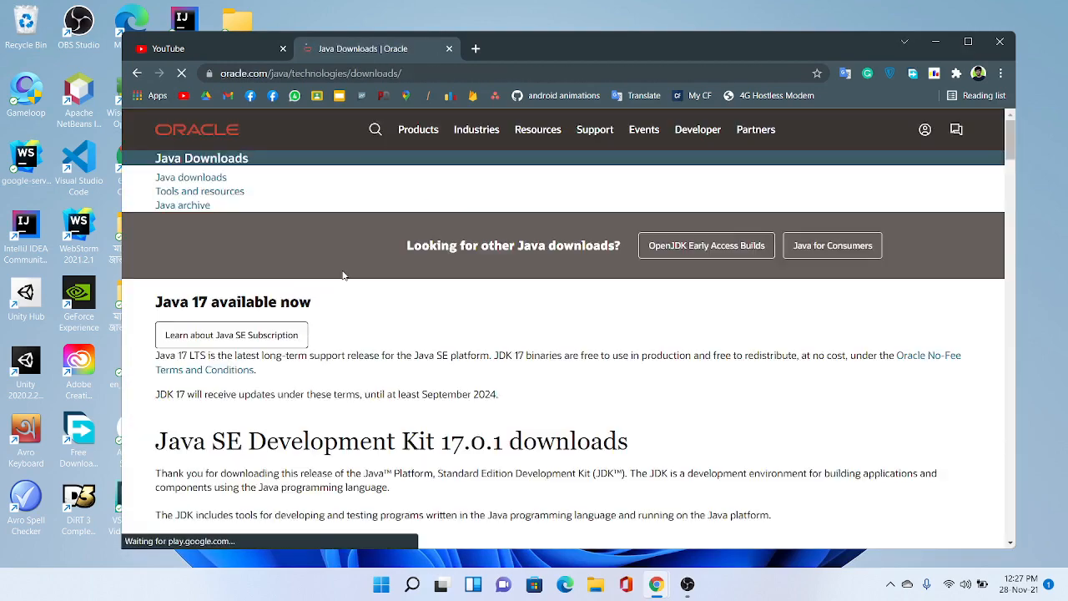
Display the Windows downloads for Java SE Development Kit 17.0.1 on the Oracle page
scroll(239, 317, "down", 2)
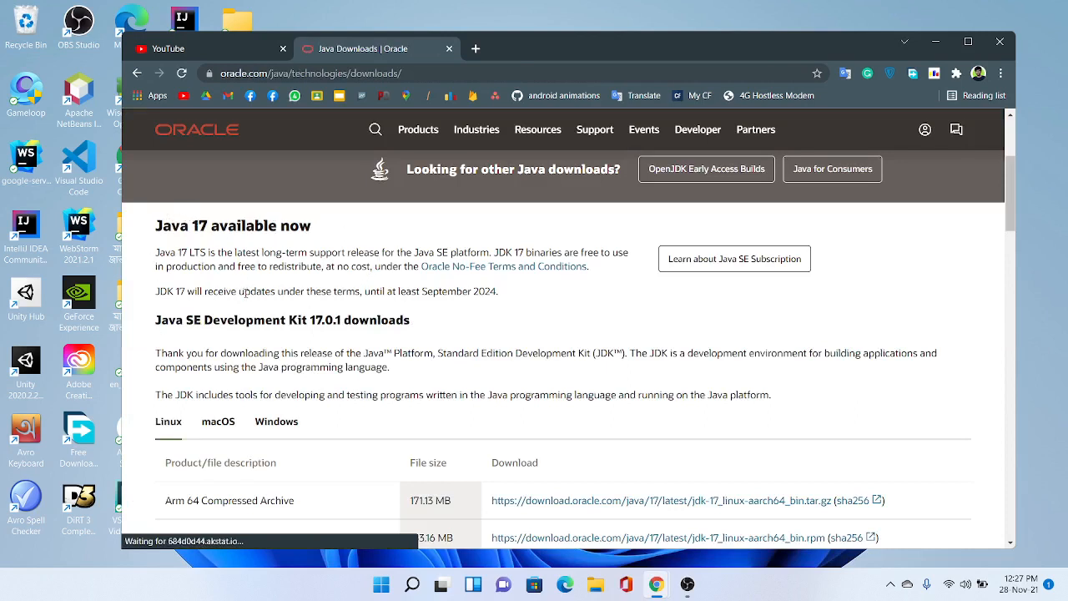
scroll(248, 297, "down", 2)
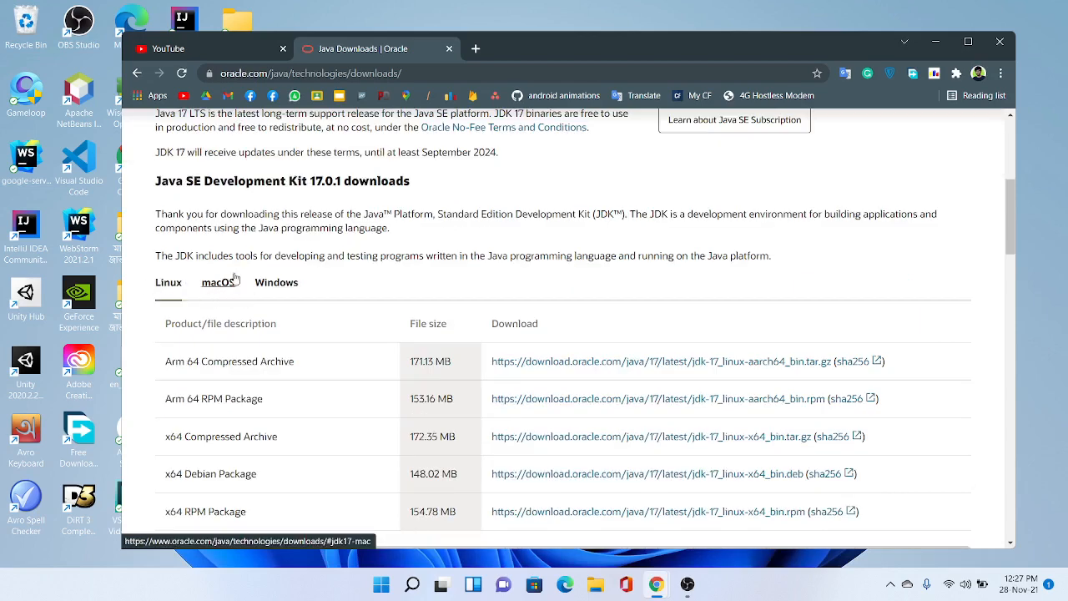
left_click(234, 282)
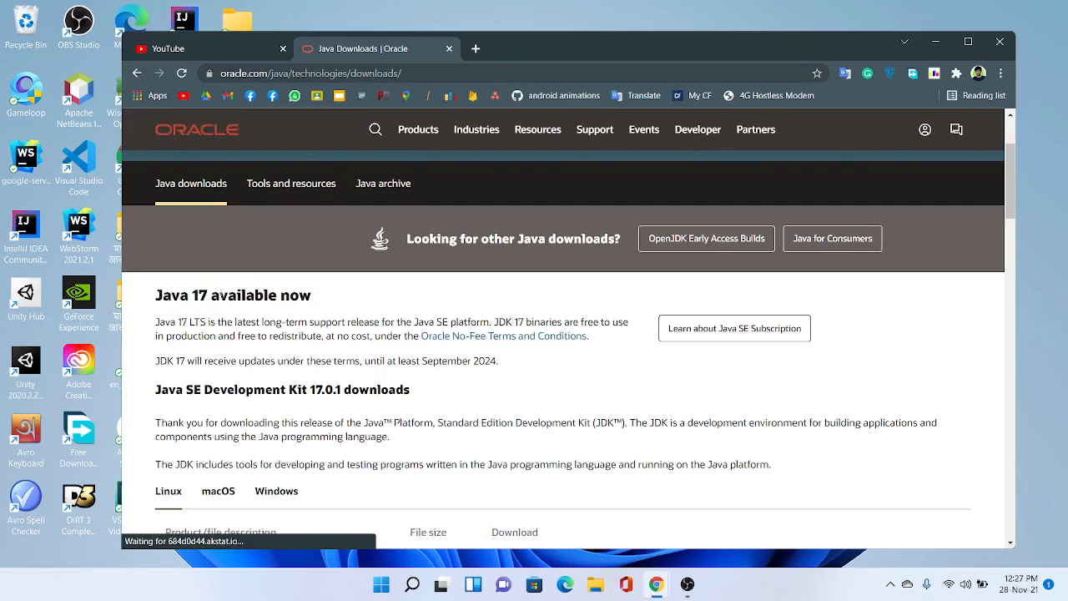
left_click_drag(193, 294, 210, 295)
left_click(269, 295)
scroll(275, 317, "down", 2)
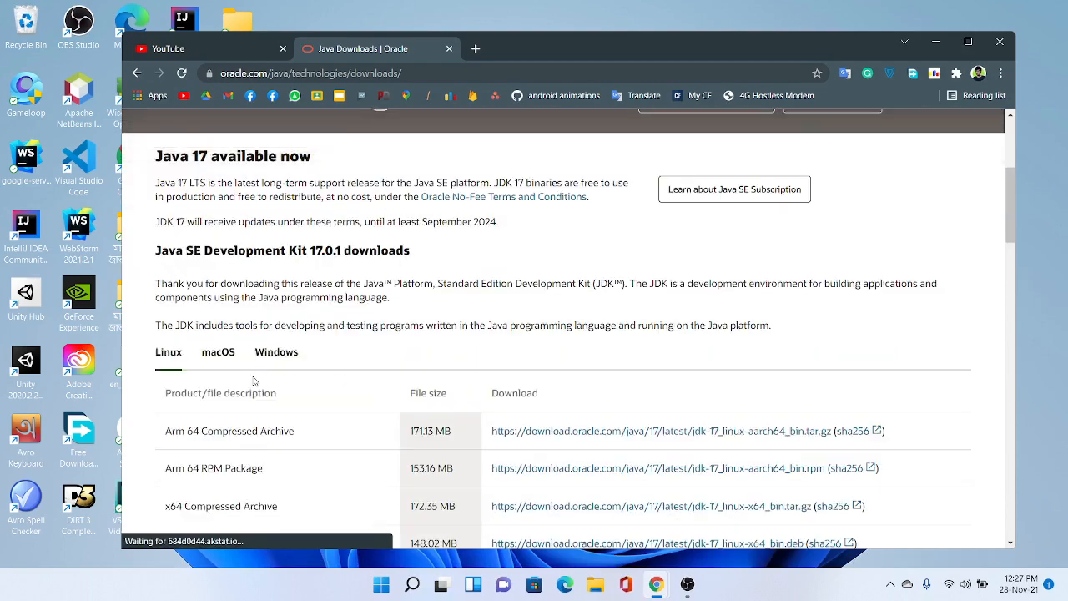
left_click(269, 351)
scroll(224, 258, "down", 4)
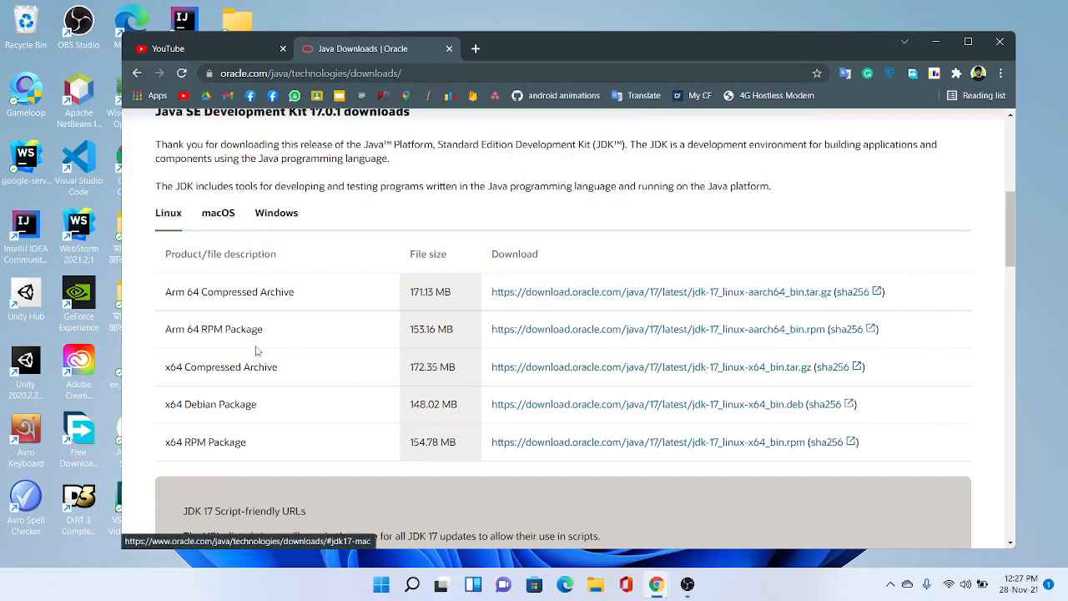
left_click(223, 221)
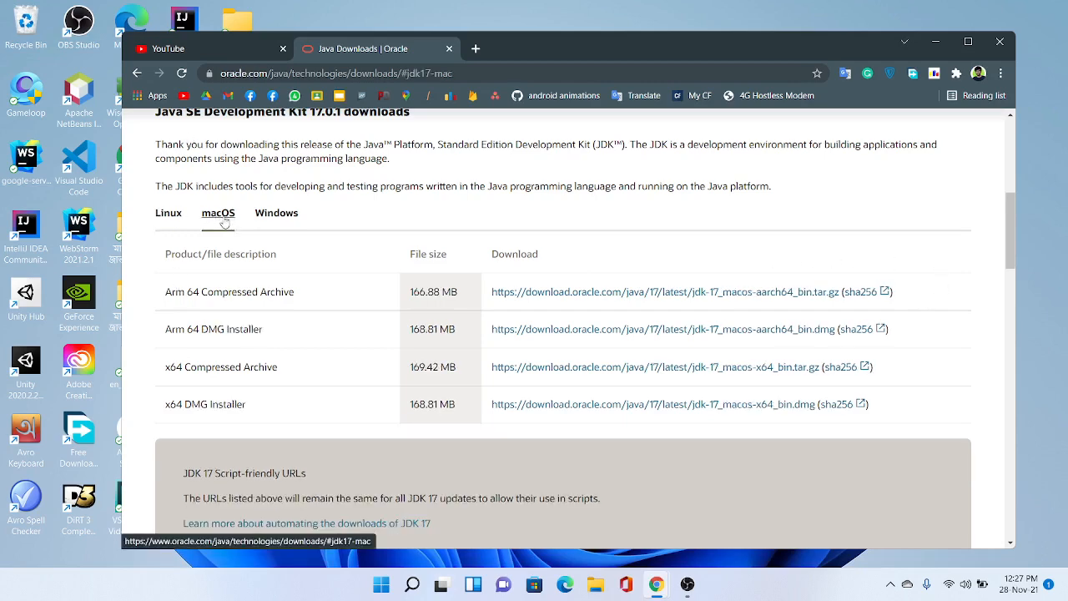
left_click(283, 219)
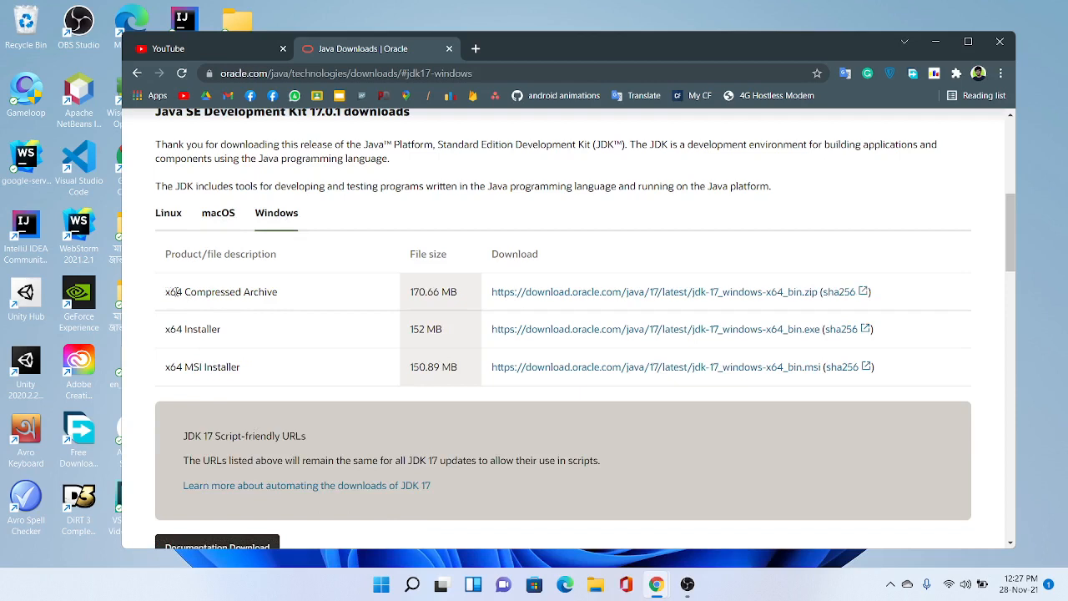
Request the Windows x64 Installer download, jdk-17_windows-x64_bin.exe
left_click_drag(165, 291, 277, 293)
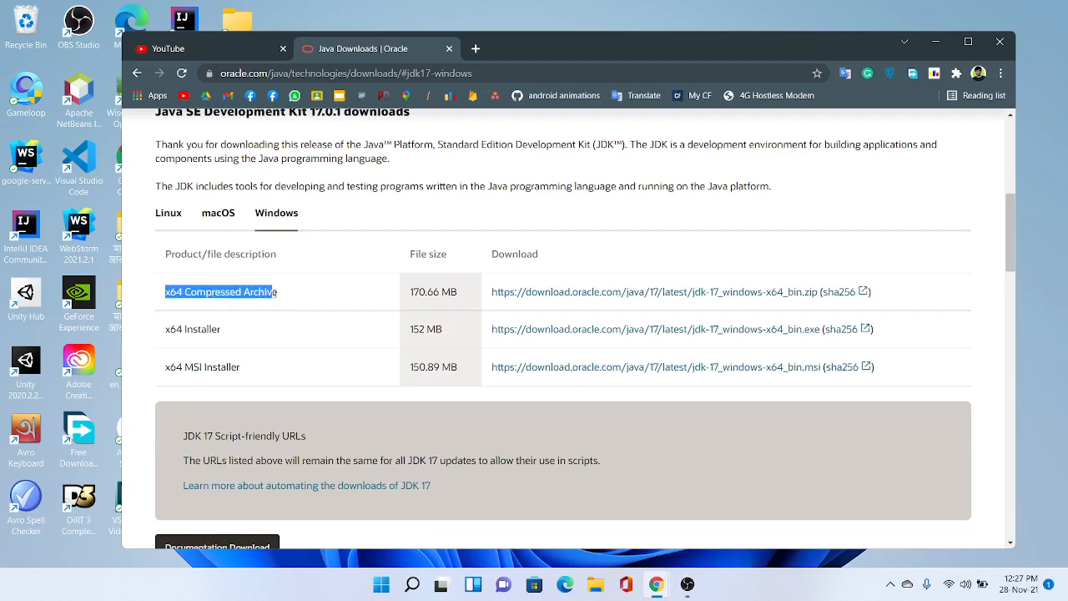
left_click_drag(166, 330, 225, 332)
left_click(195, 329)
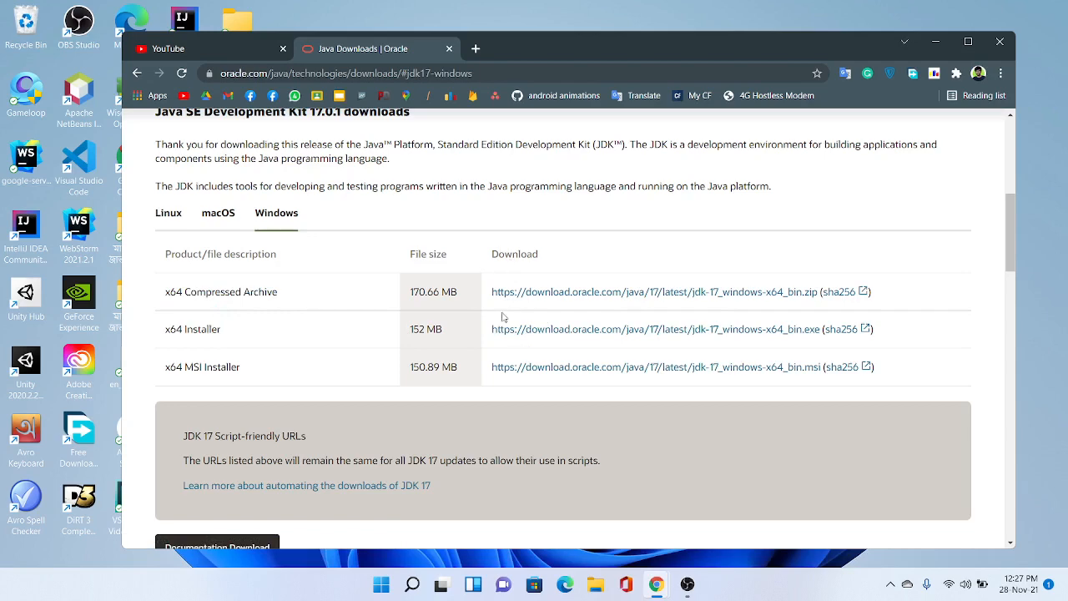
left_click(559, 331)
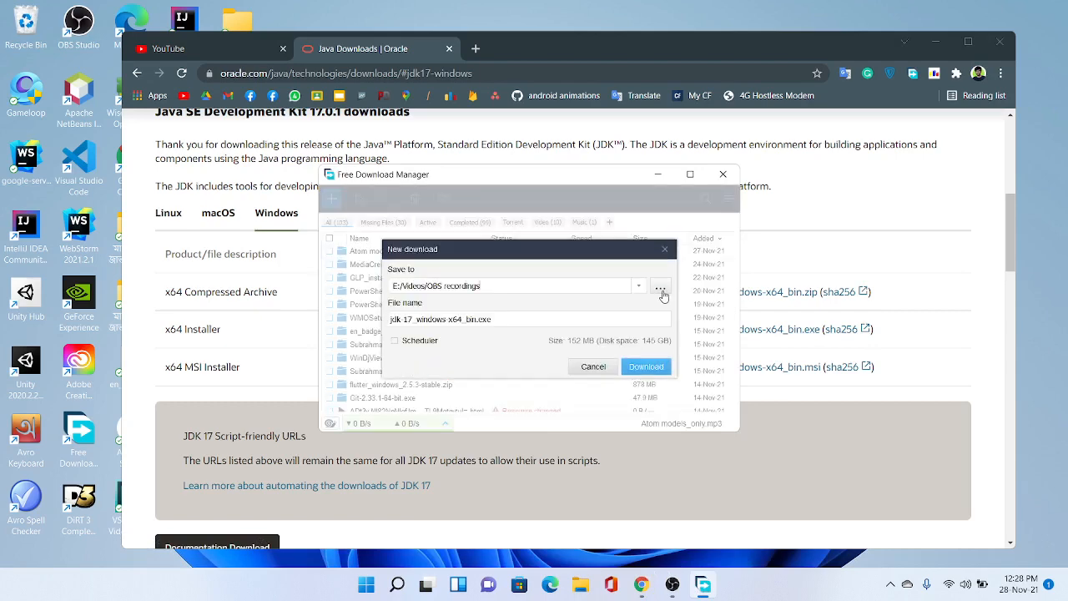
Set the download's save location to the D:/_Software_ folder and start downloading the JDK installer
left_click(660, 289)
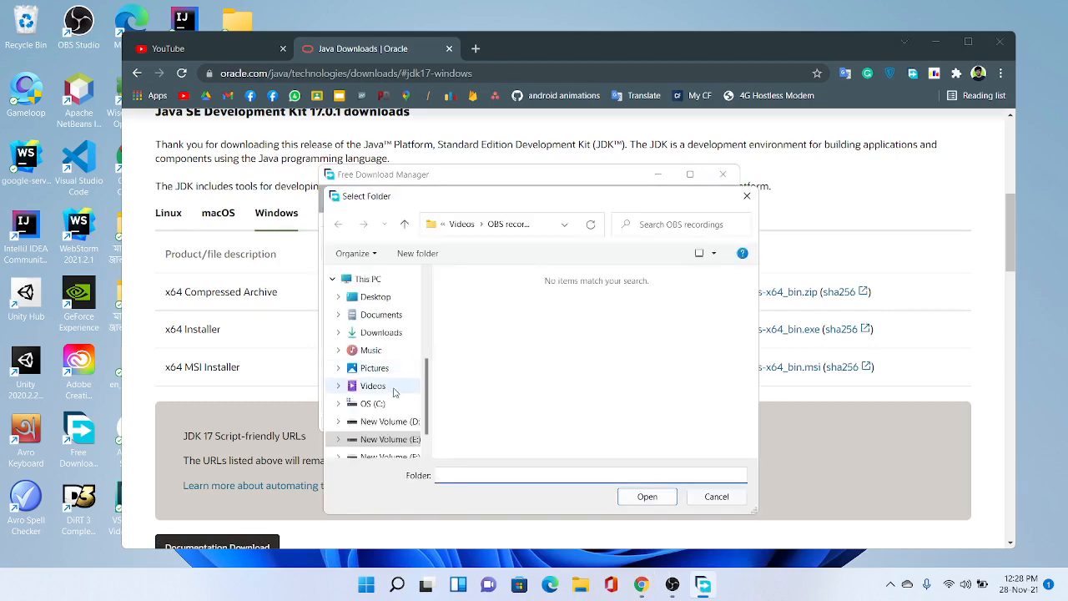
scroll(395, 393, "down", 1)
left_click(388, 417)
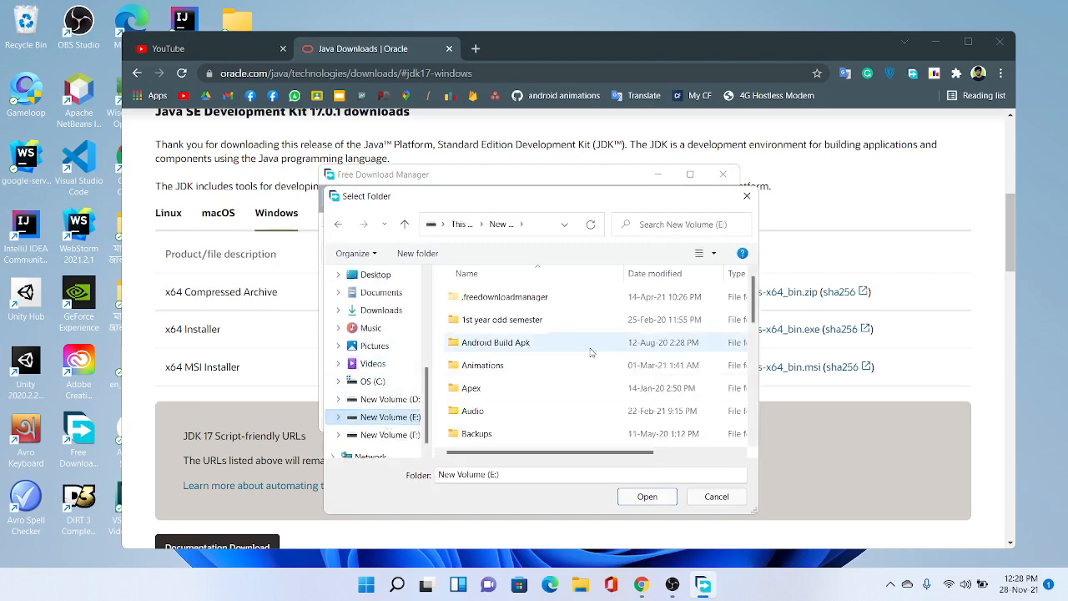
scroll(547, 416, "down", 1)
scroll(492, 405, "up", 1)
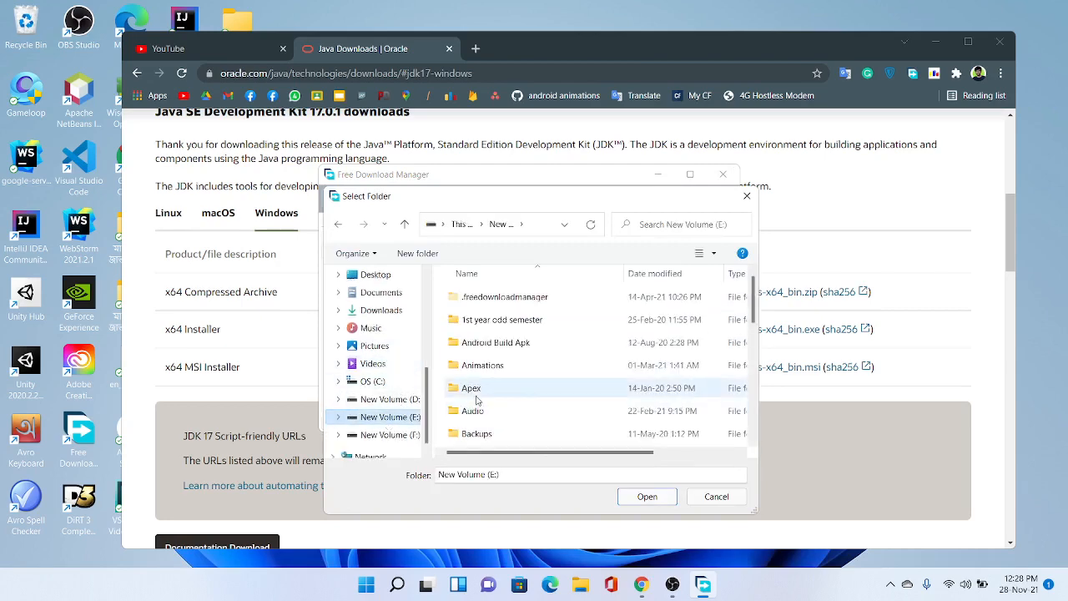
left_click(390, 399)
double_click(533, 320)
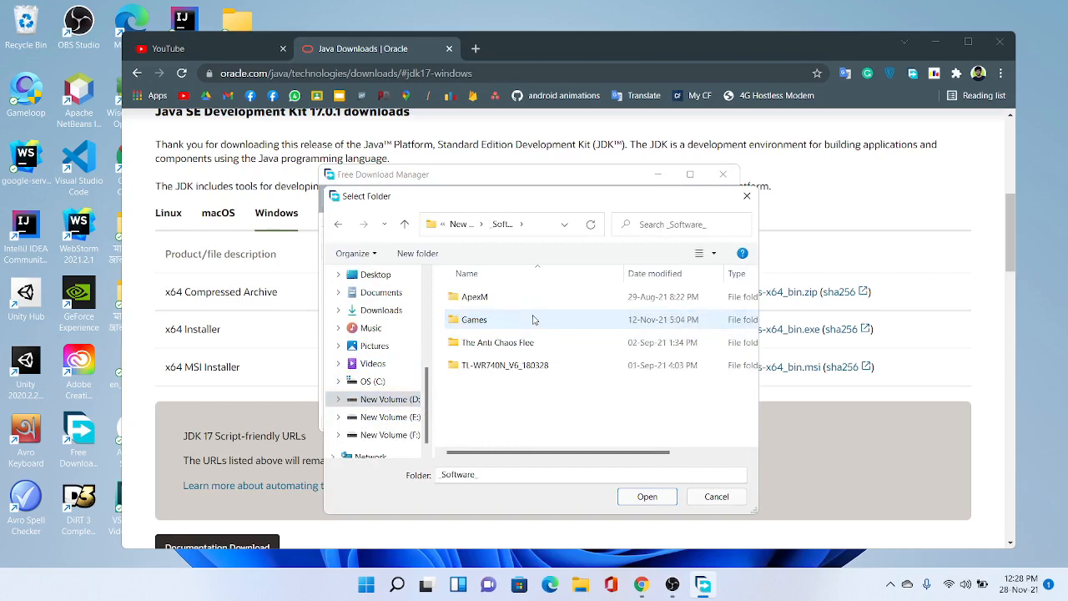
left_click(636, 498)
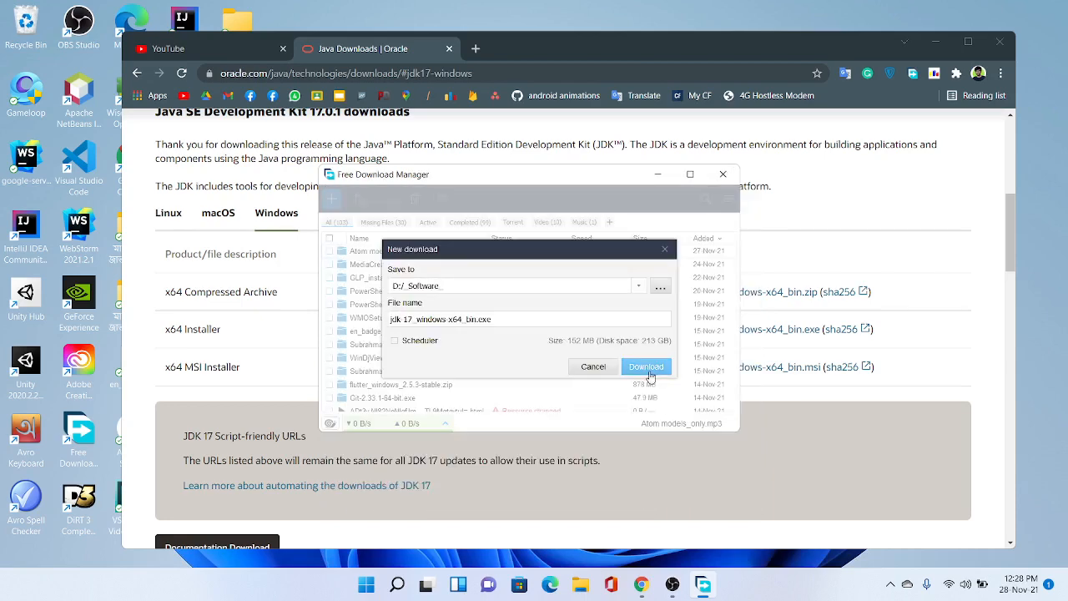
left_click(650, 371)
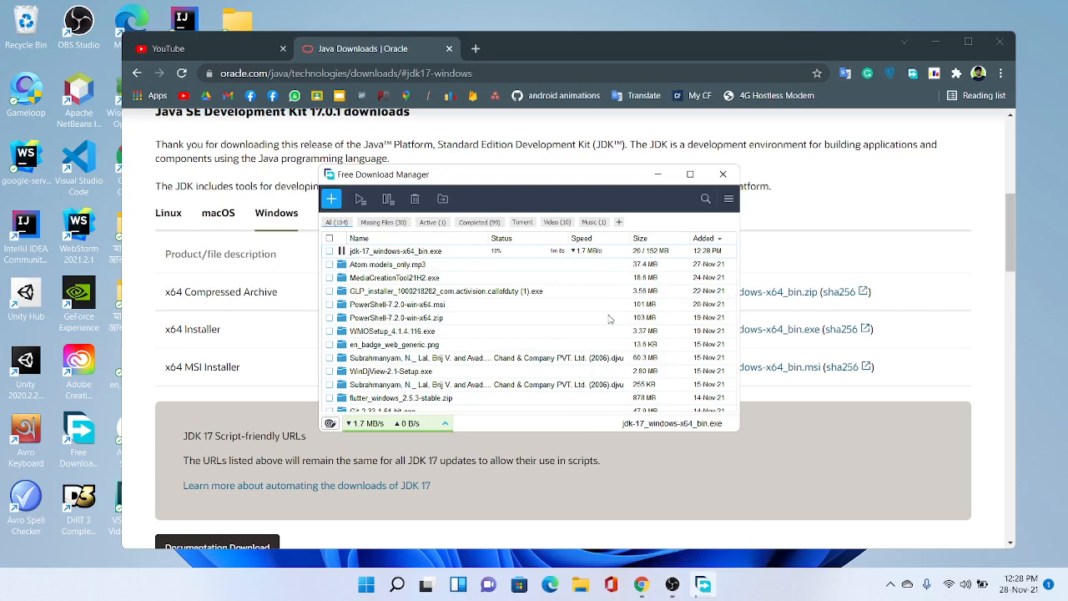
left_click(672, 584)
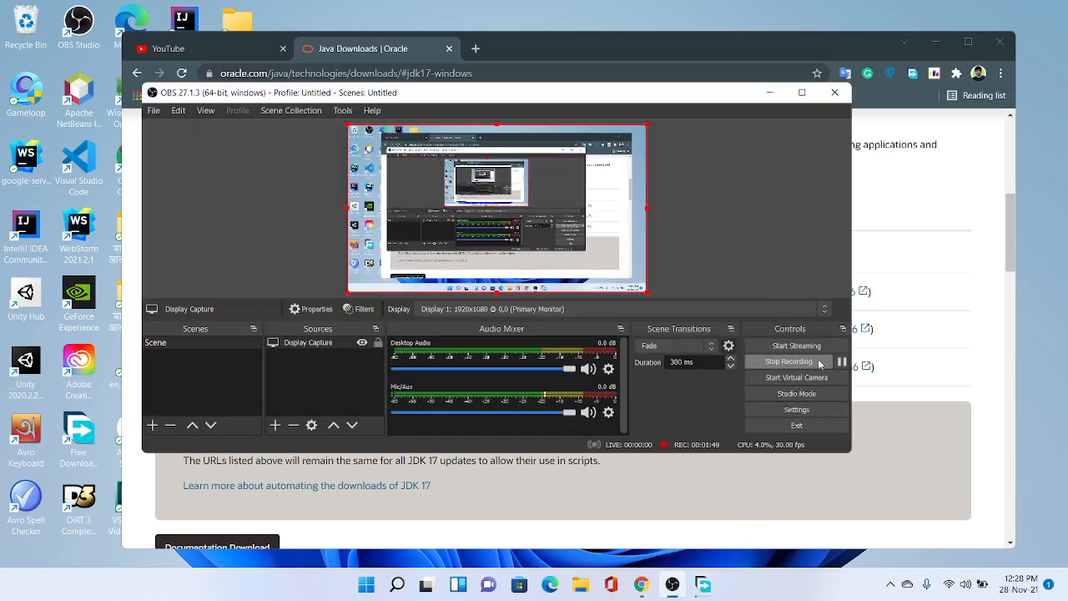
left_click(769, 93)
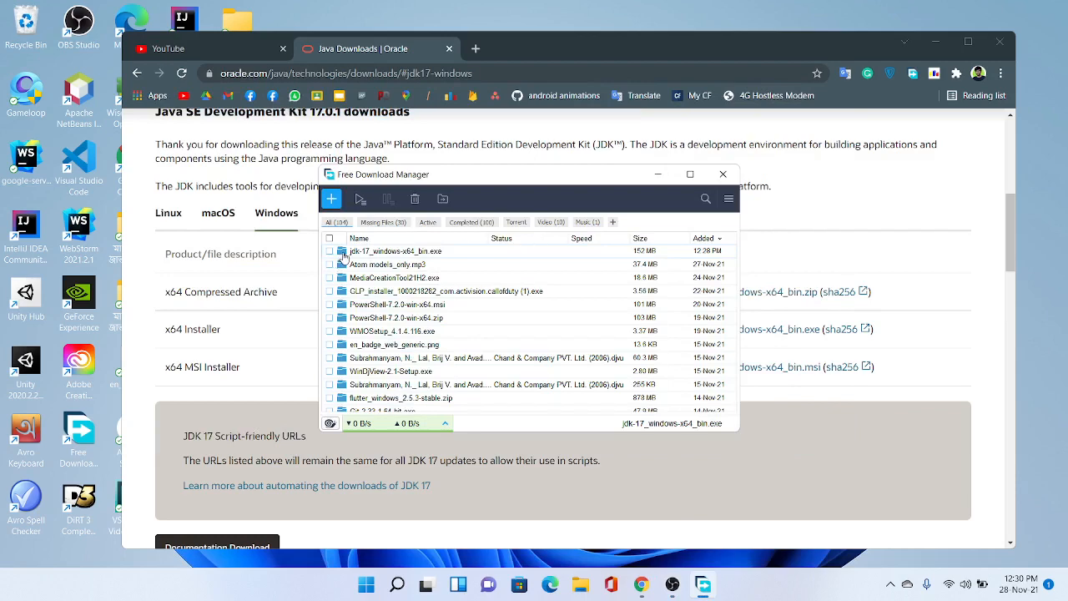
Run the downloaded jdk-17_windows-x64_bin installer from its containing folder and advance the setup wizard to the destination folder page
left_click(936, 43)
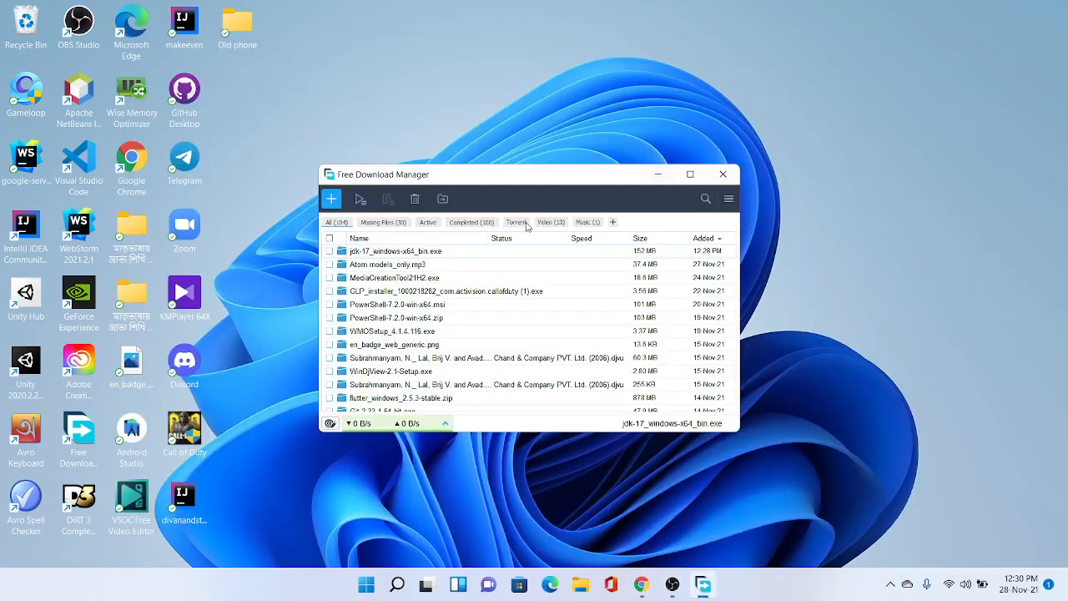
left_click(341, 252)
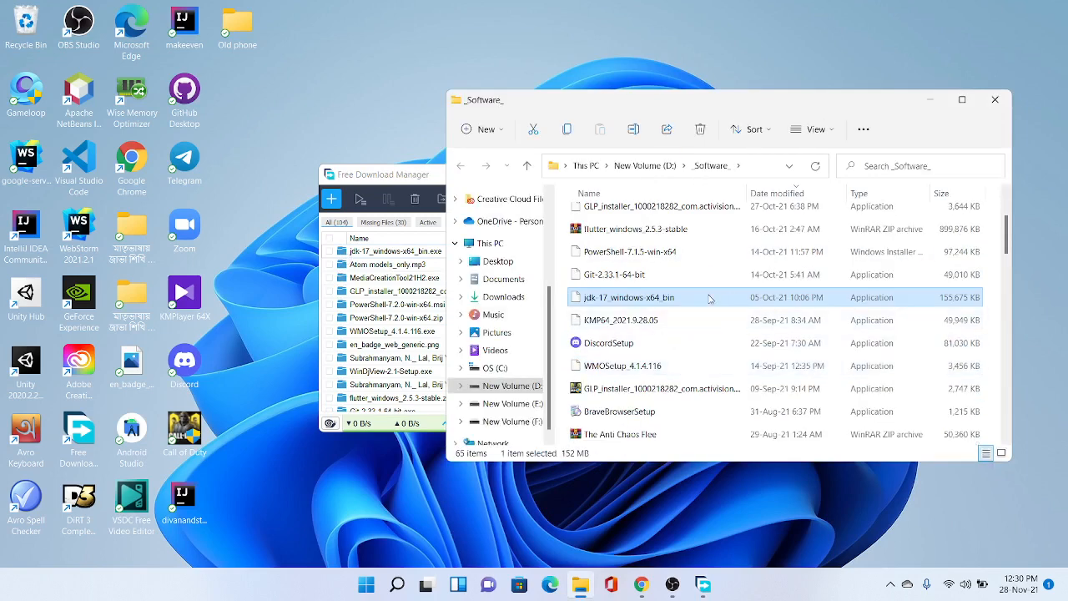
double_click(712, 299)
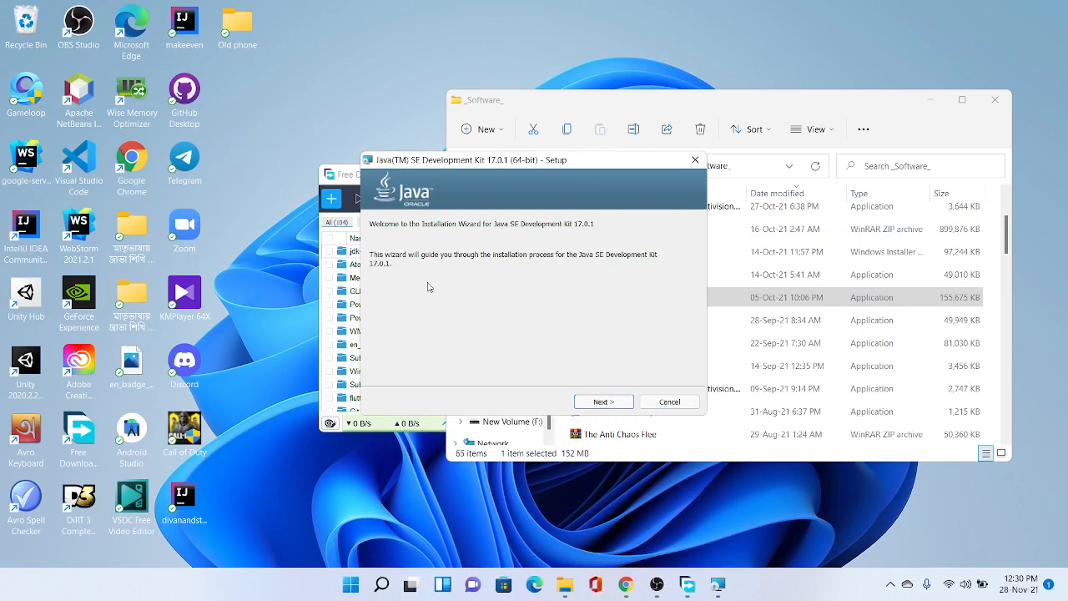
left_click(609, 403)
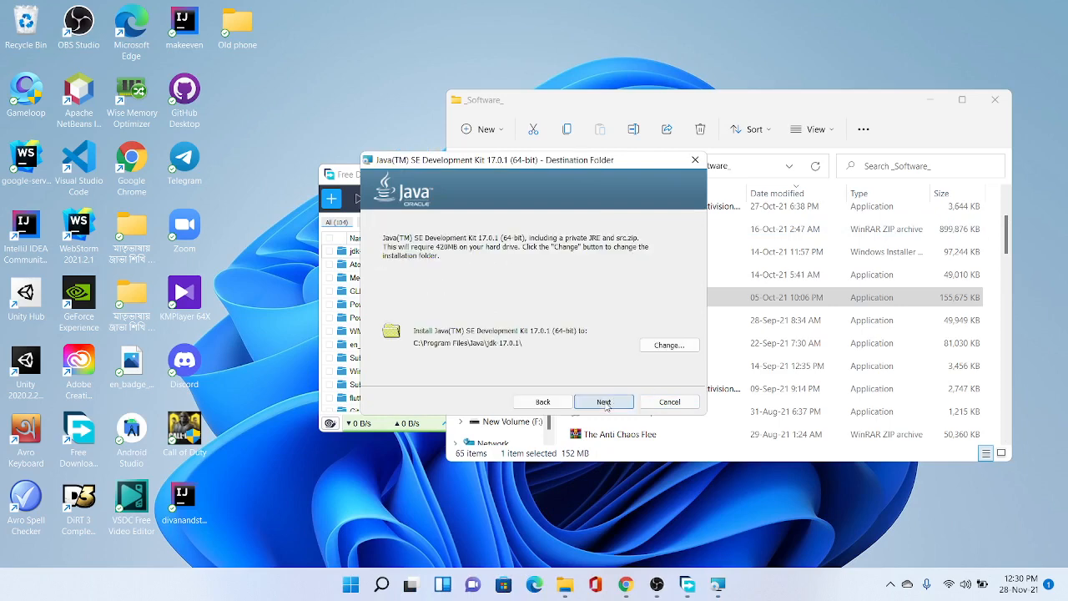
Change the JDK installation folder to F:\Program Files\Java\jdk-17.0.1\
left_click(693, 346)
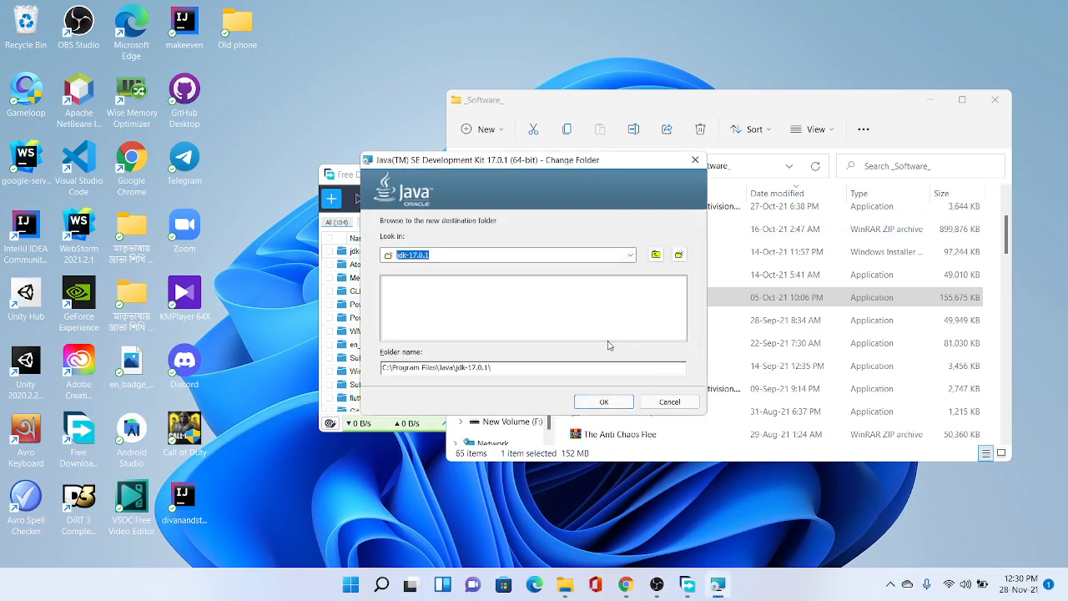
left_click(386, 367)
key("Delete")
type("F")
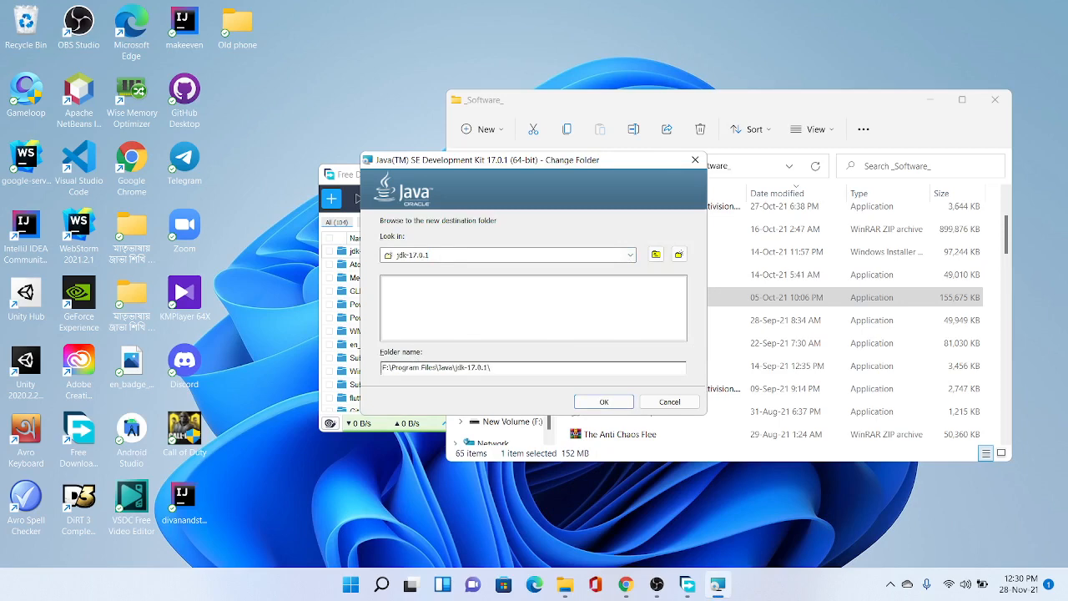
left_click(630, 255)
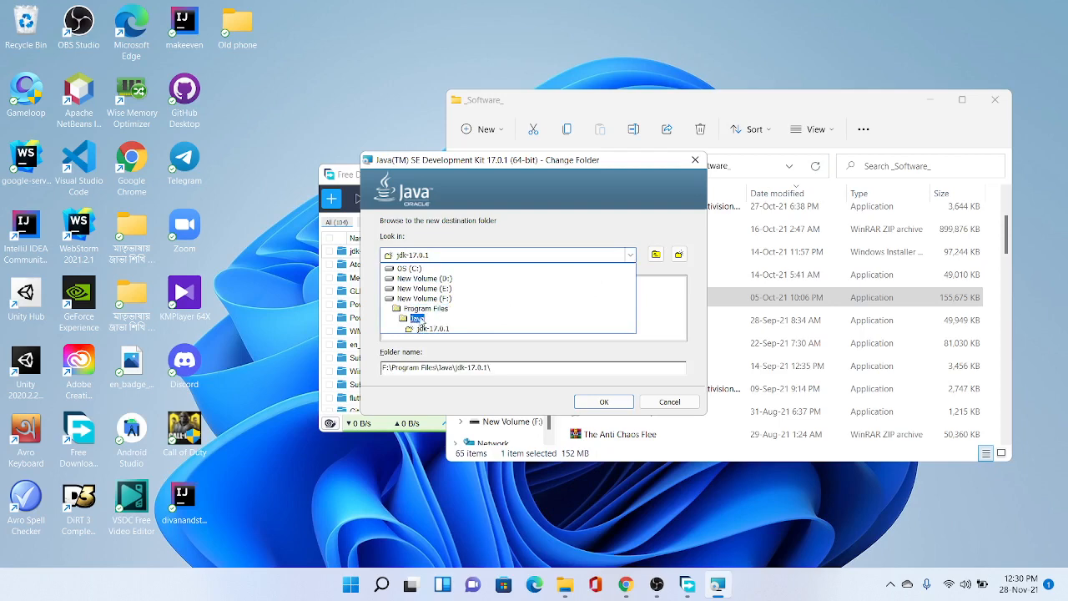
left_click(418, 321)
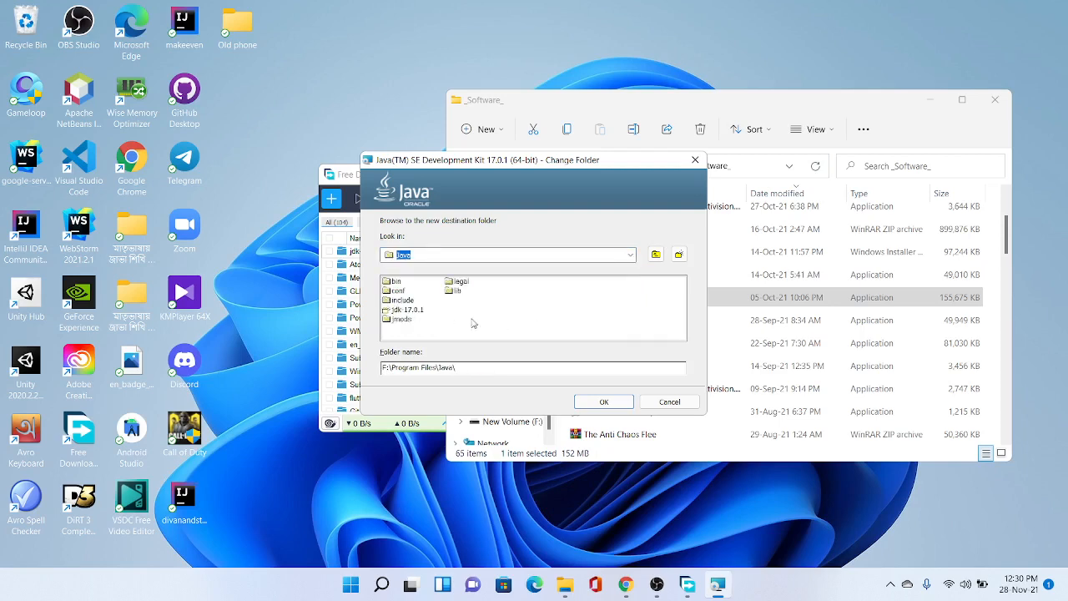
double_click(404, 311)
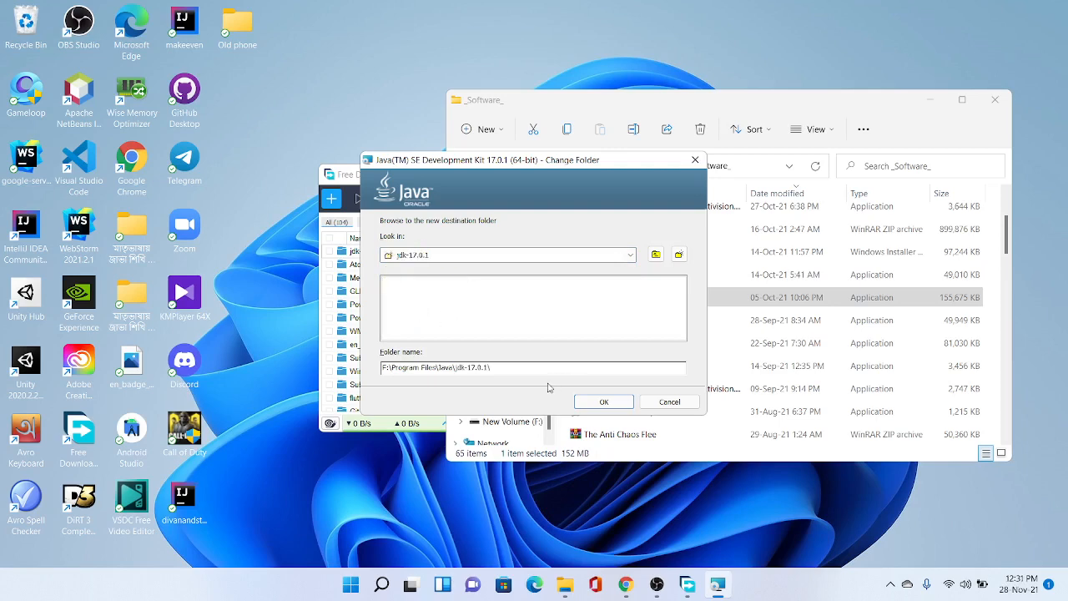
left_click(597, 401)
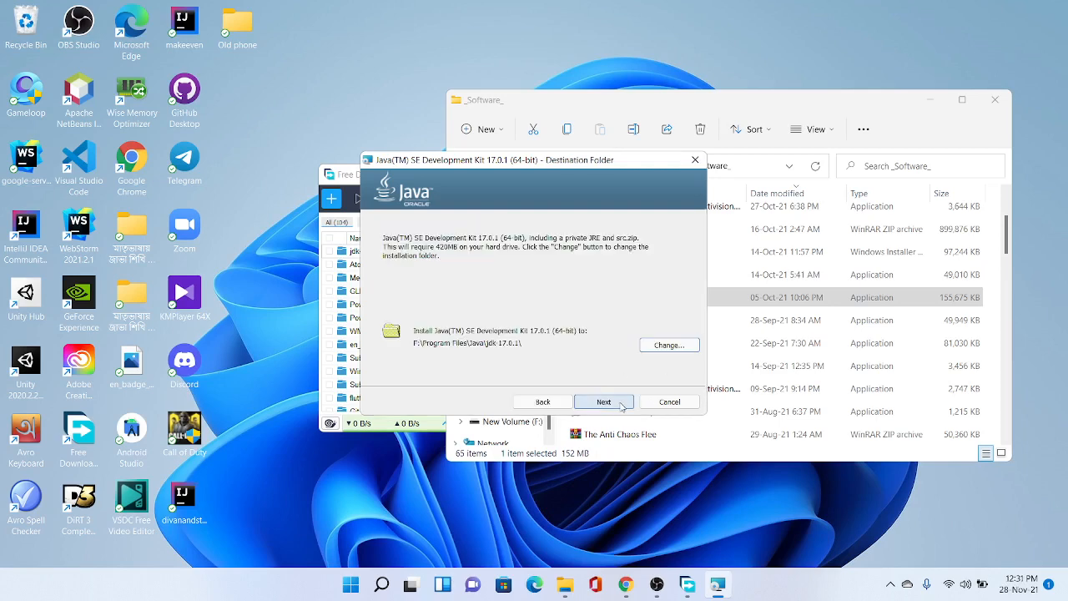
Install the JDK into the chosen folder and open the online next-steps documentation from the setup wizard
left_click(620, 405)
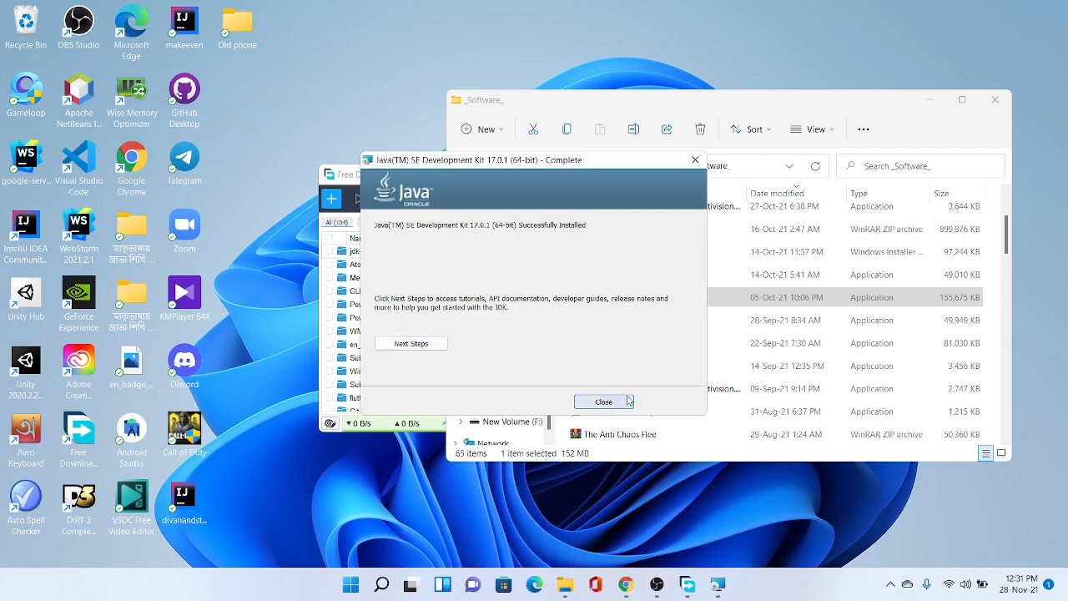
left_click(421, 345)
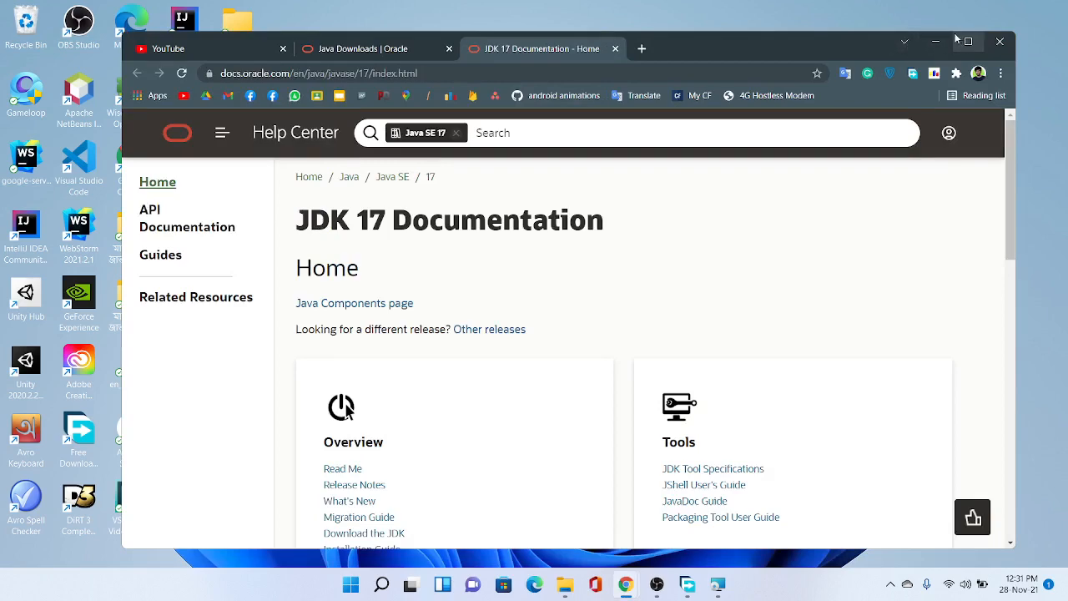
Minimize the browser, close the completed JDK setup wizard, and open the F: drive in File Explorer
left_click(936, 42)
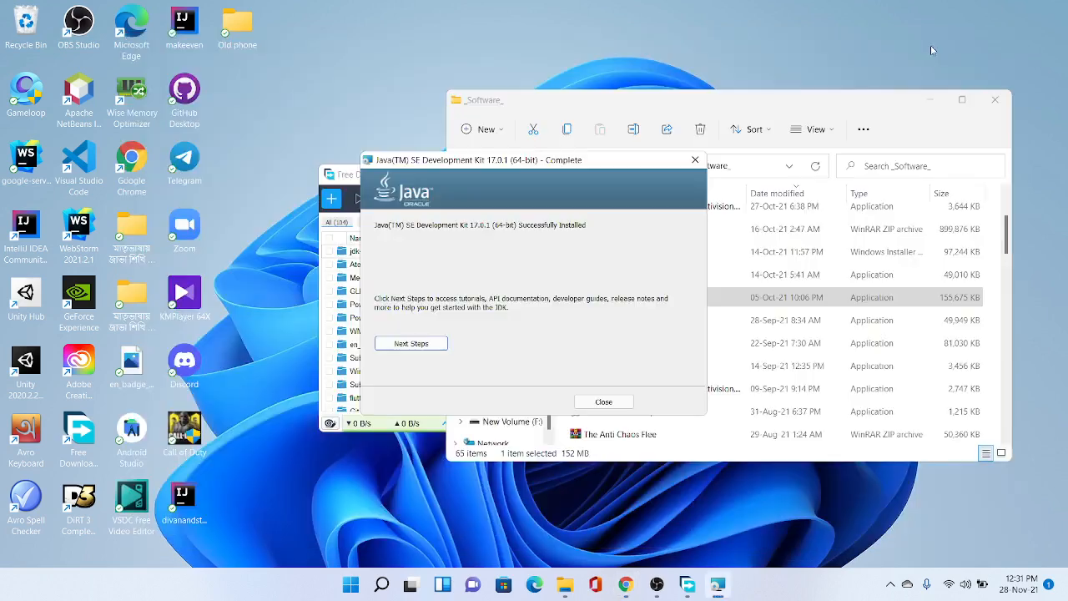
left_click(629, 409)
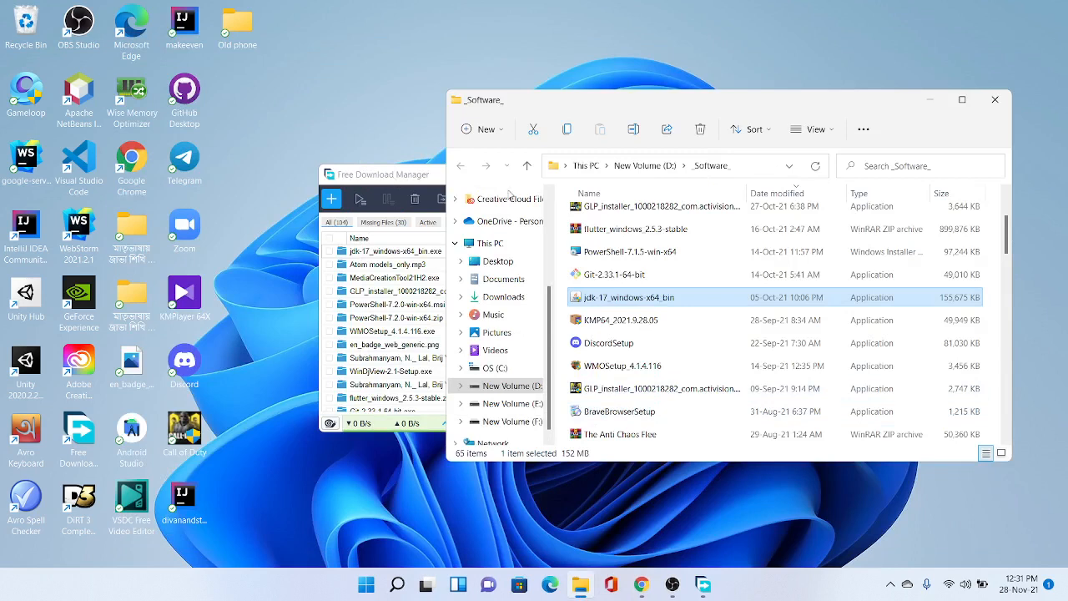
scroll(500, 334, "down", 1)
left_click(513, 399)
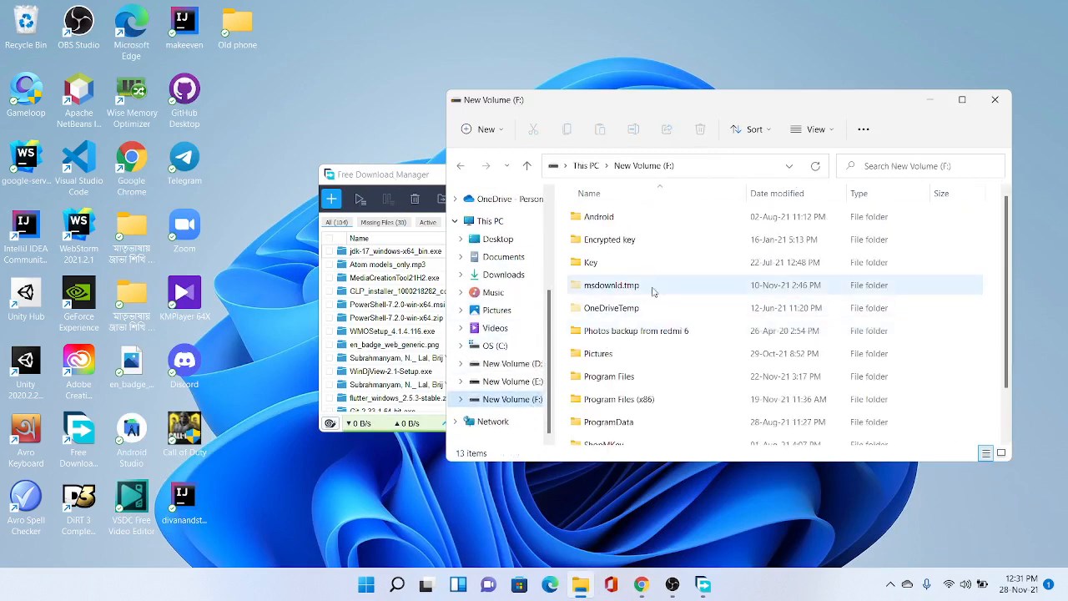
Open the bin folder inside F:\Program Files\Java
left_click(653, 375)
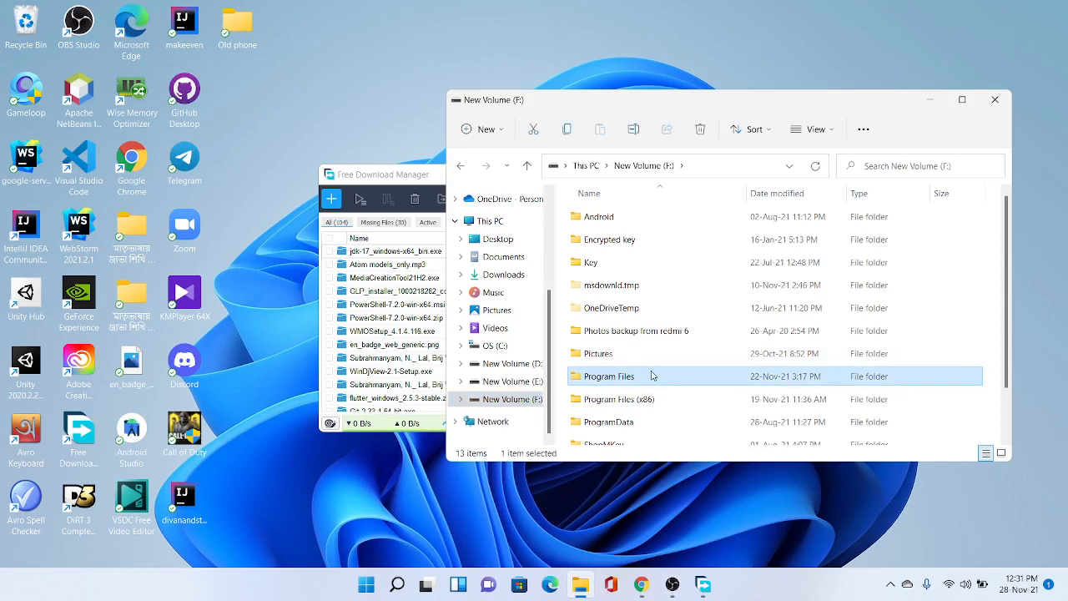
double_click(662, 398)
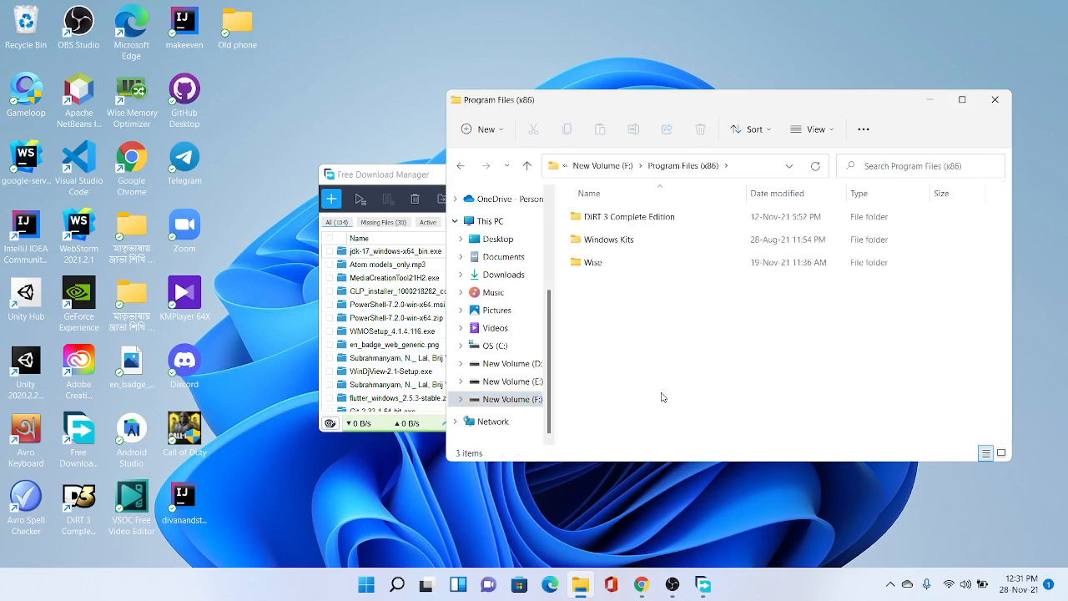
left_click(460, 166)
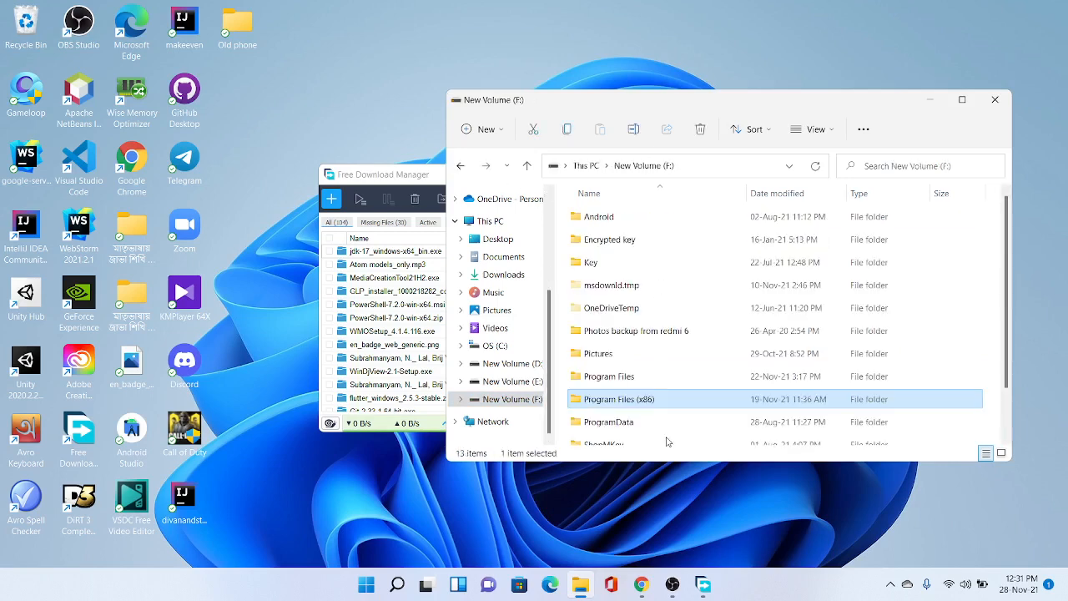
double_click(685, 375)
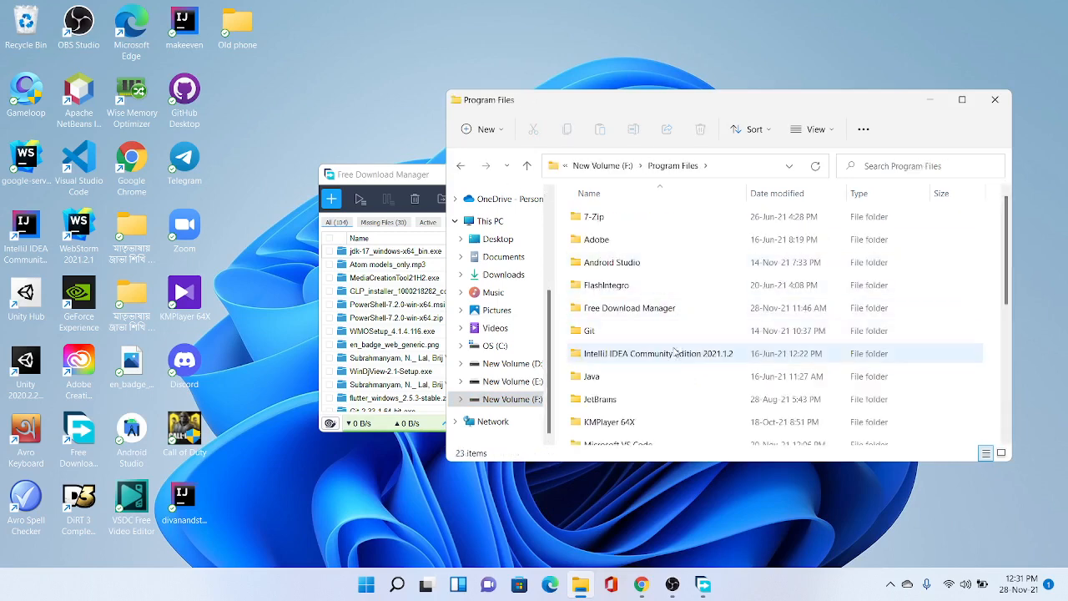
double_click(675, 376)
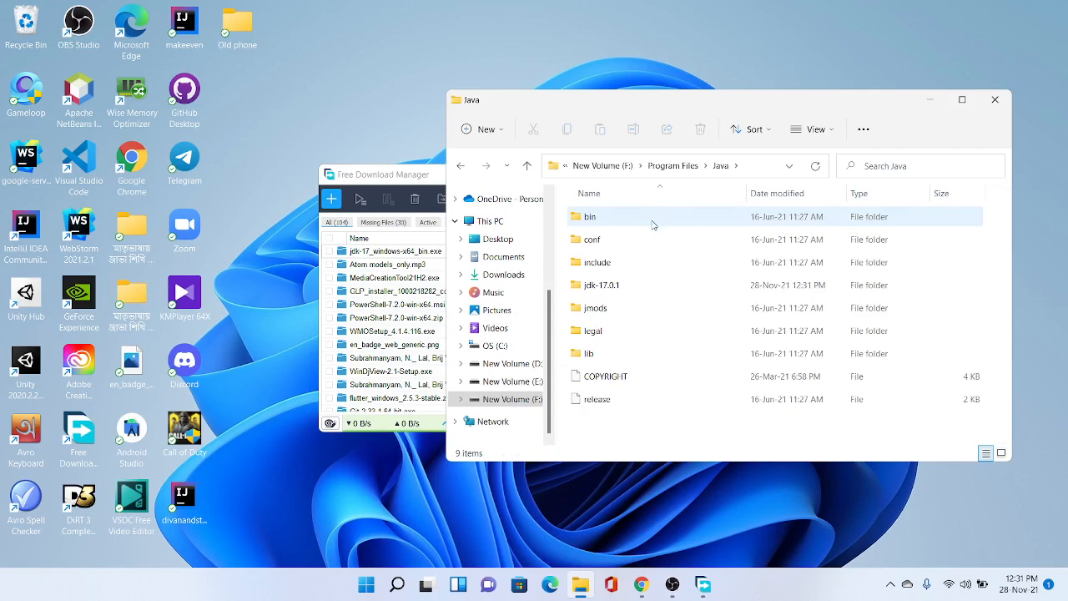
left_click(654, 223)
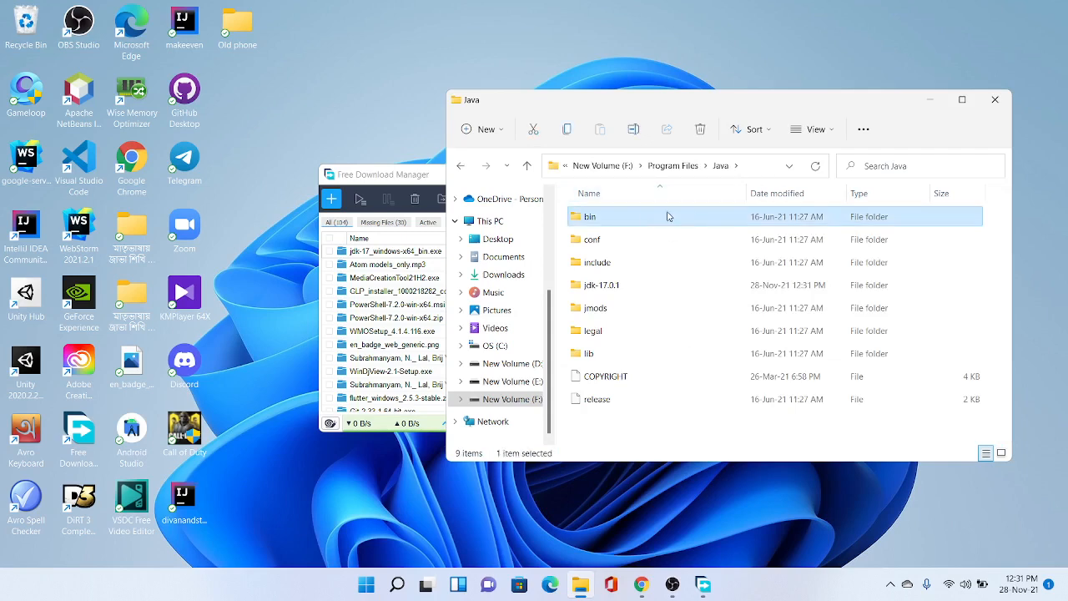
double_click(667, 216)
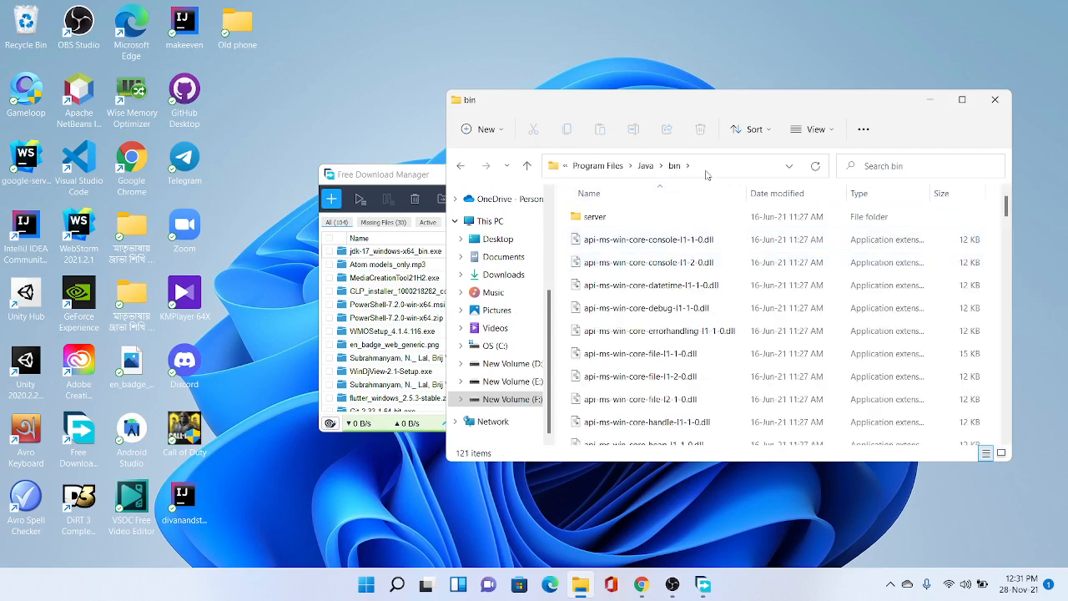
left_click(460, 165)
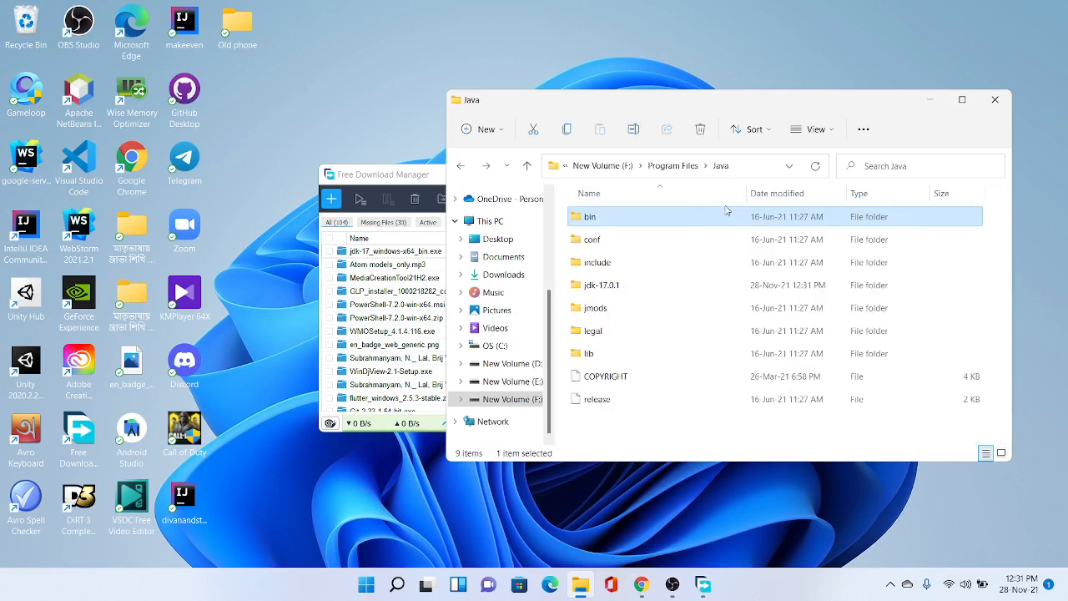
double_click(667, 218)
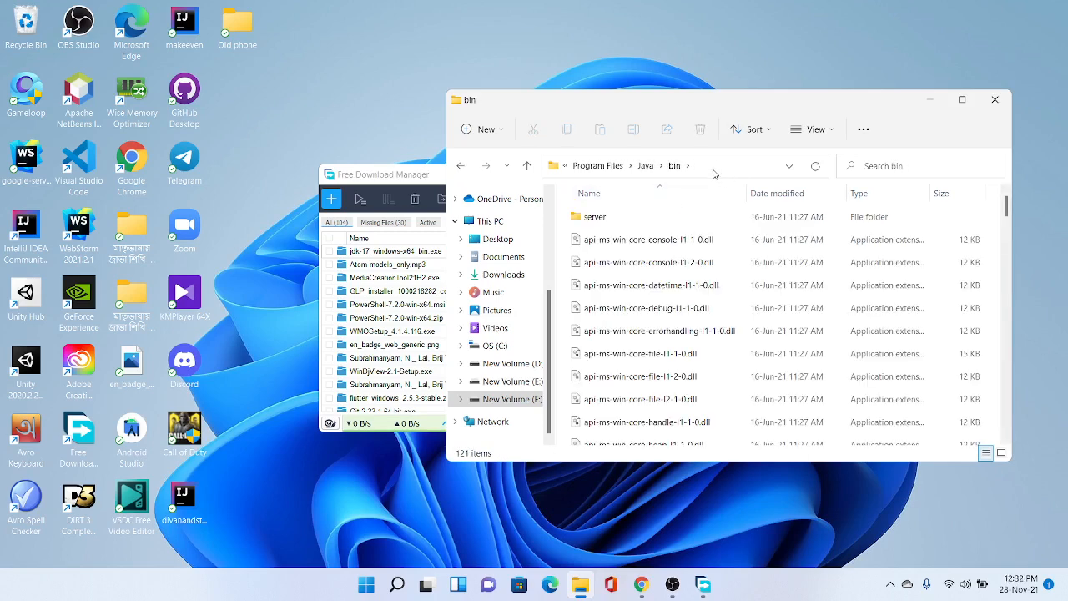
Copy the full path of the Java bin folder, F:\Program Files\Java\bin, and minimize the folder window
left_click(726, 164)
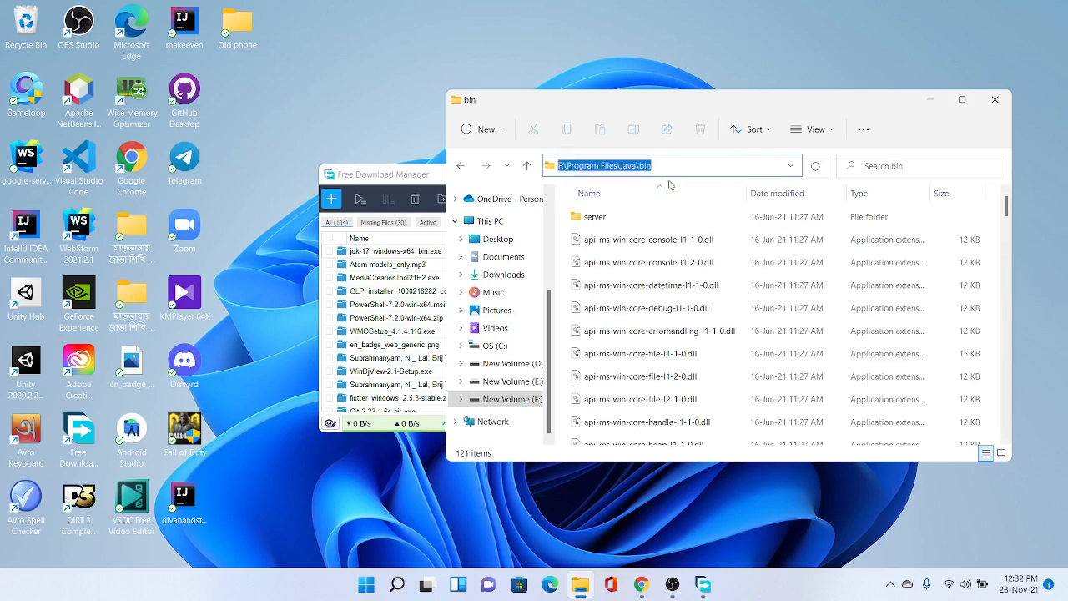
left_click(600, 192)
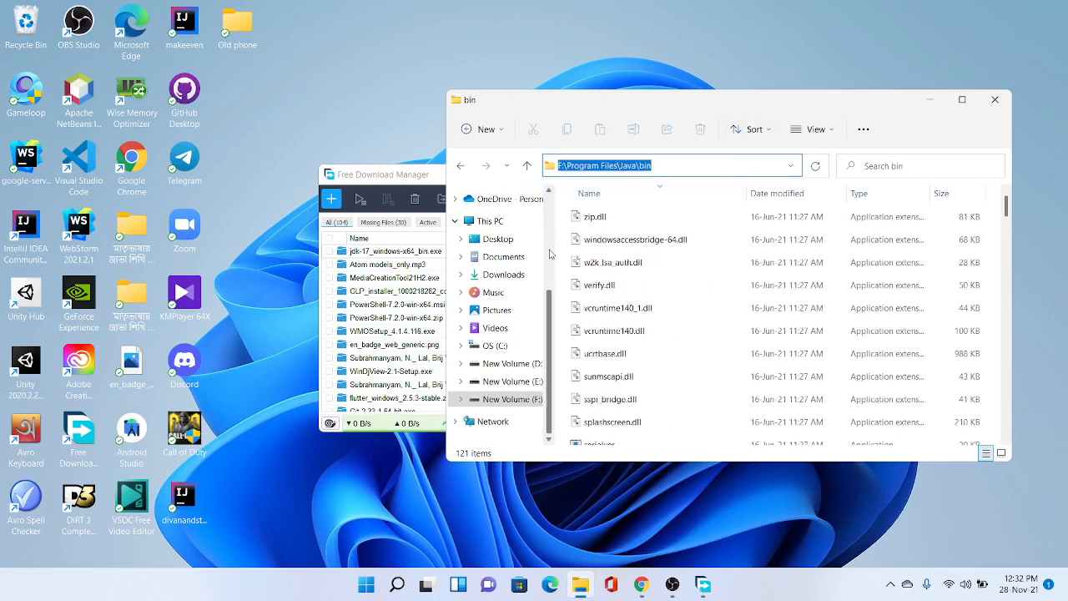
scroll(552, 242, "up", 5)
key("Escape")
left_click(730, 166)
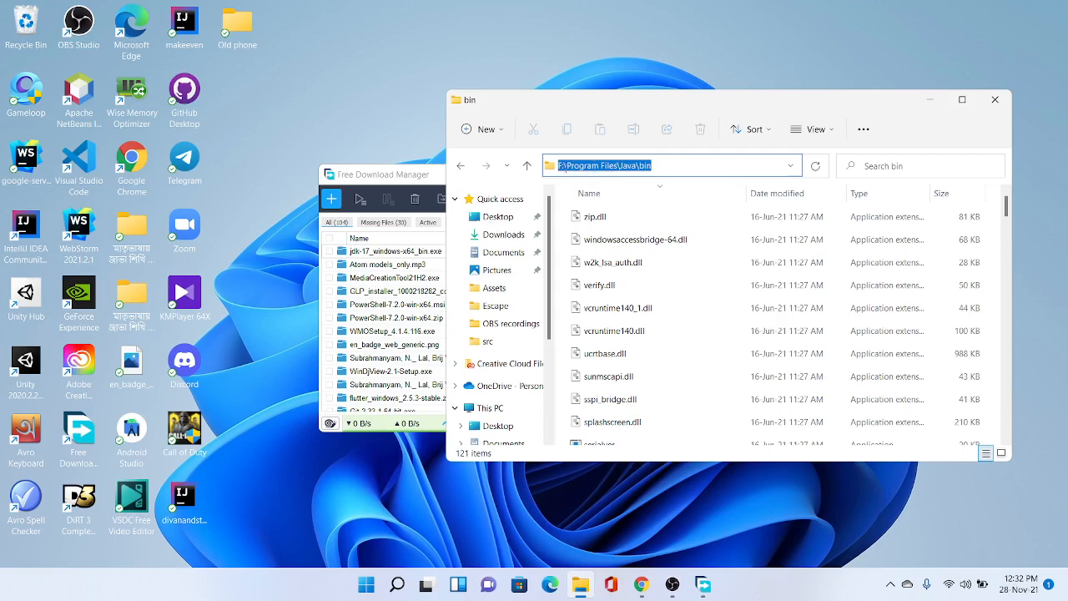
left_click(667, 165)
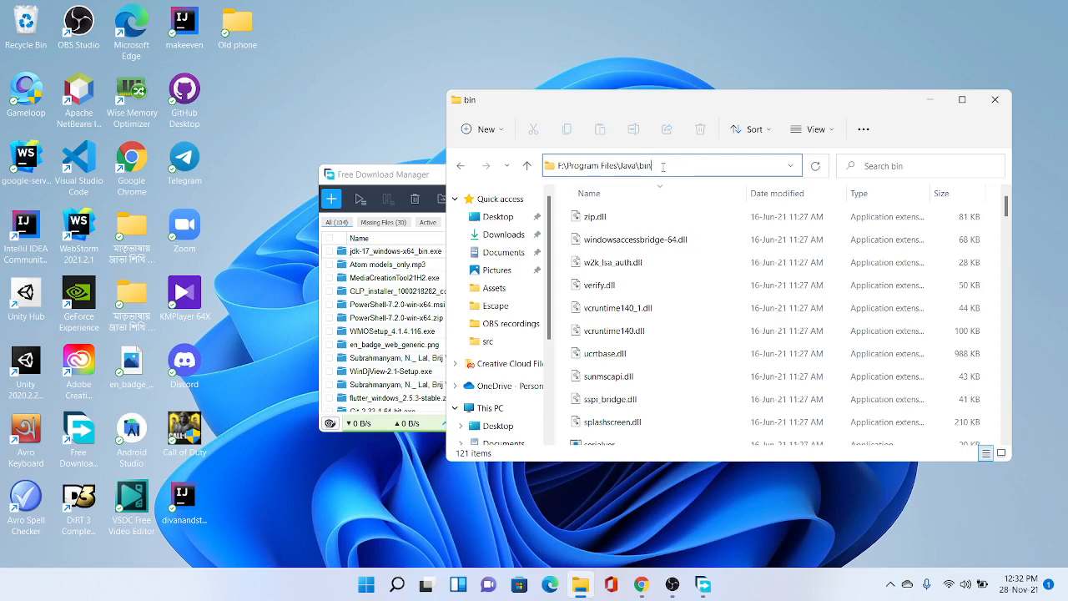
left_click_drag(666, 165, 558, 165)
key("ctrl+c")
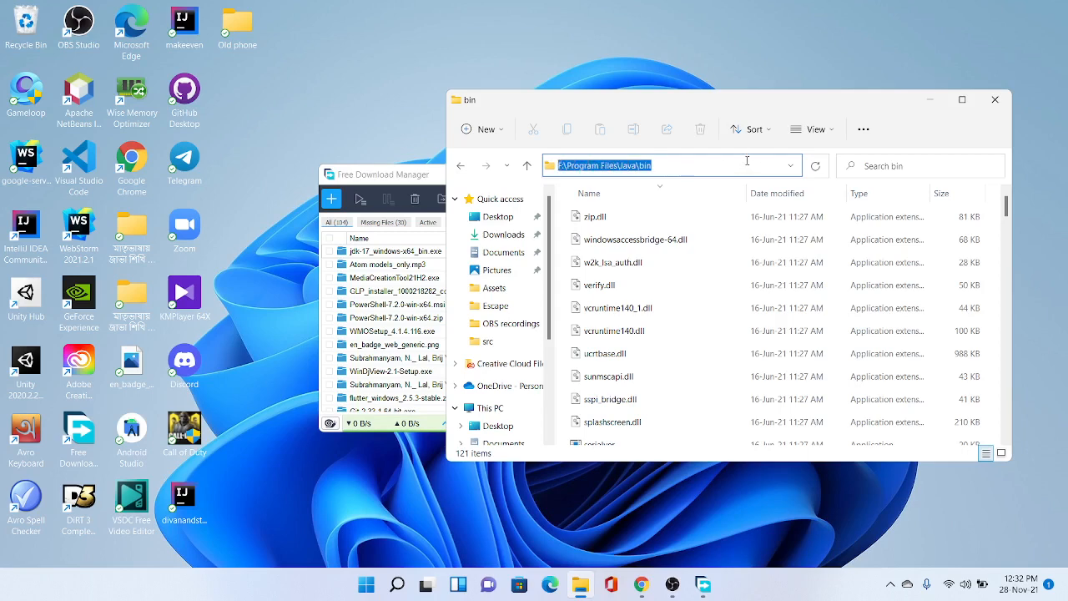
left_click(712, 165)
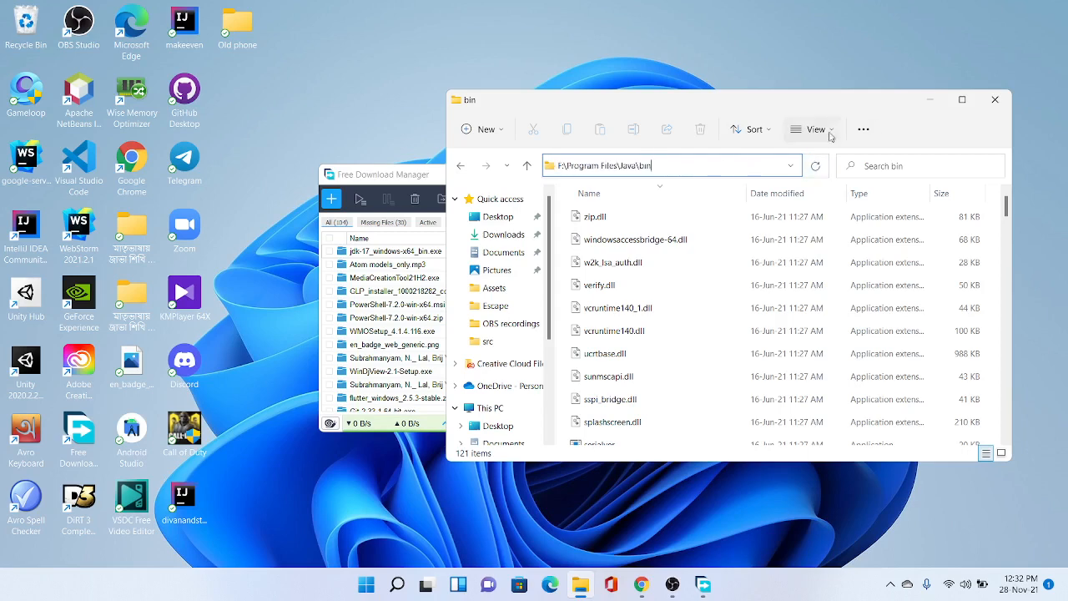
left_click(930, 99)
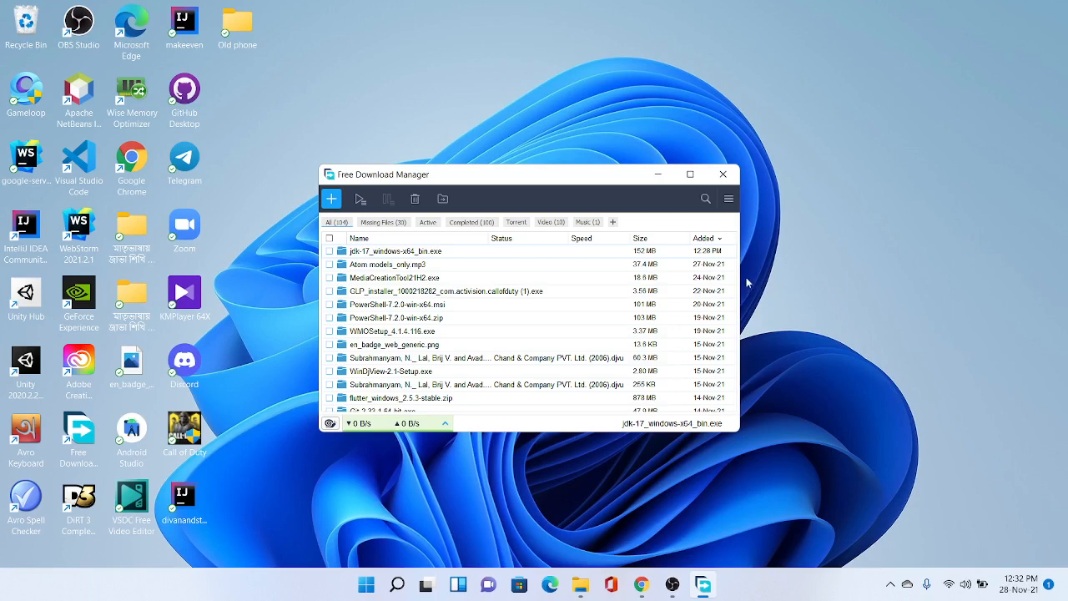
Search Windows for "envi", open the system environment variables settings, and bring up the list of user and system variables
left_click(398, 585)
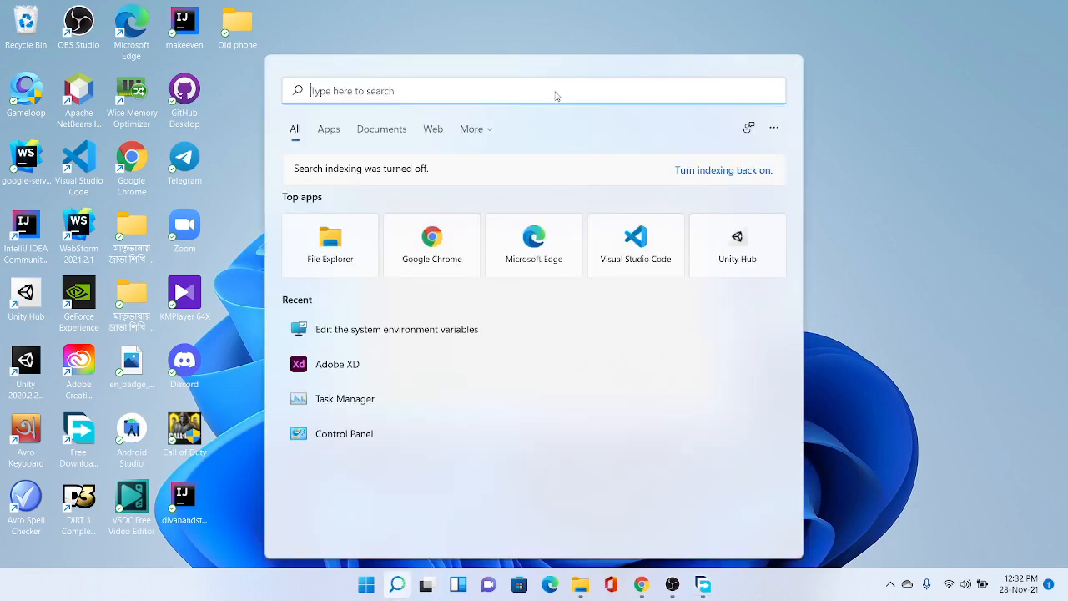
type("envi")
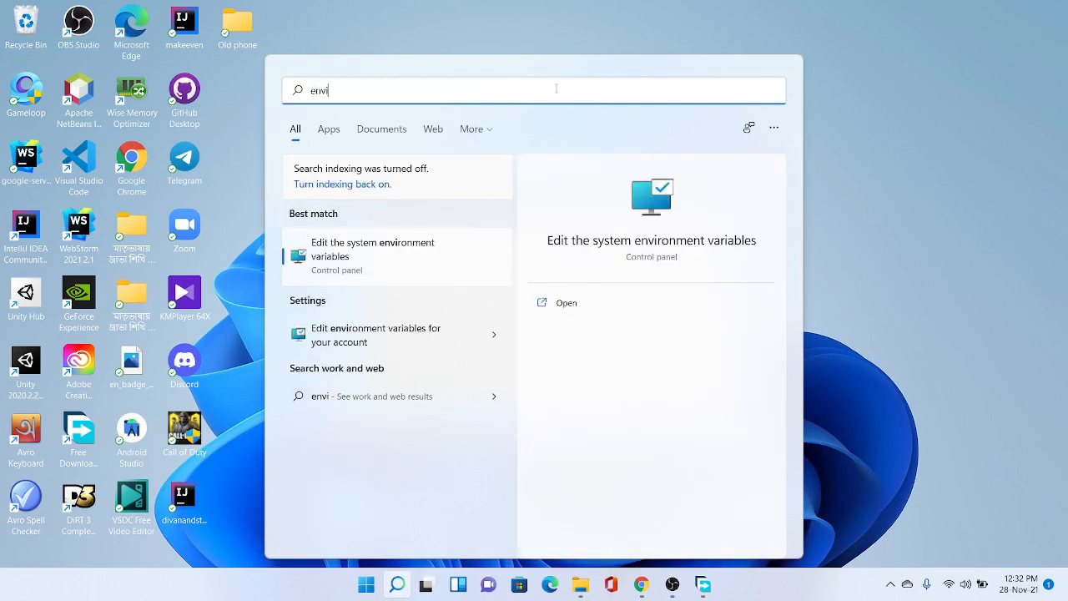
left_click(408, 244)
left_click(723, 174)
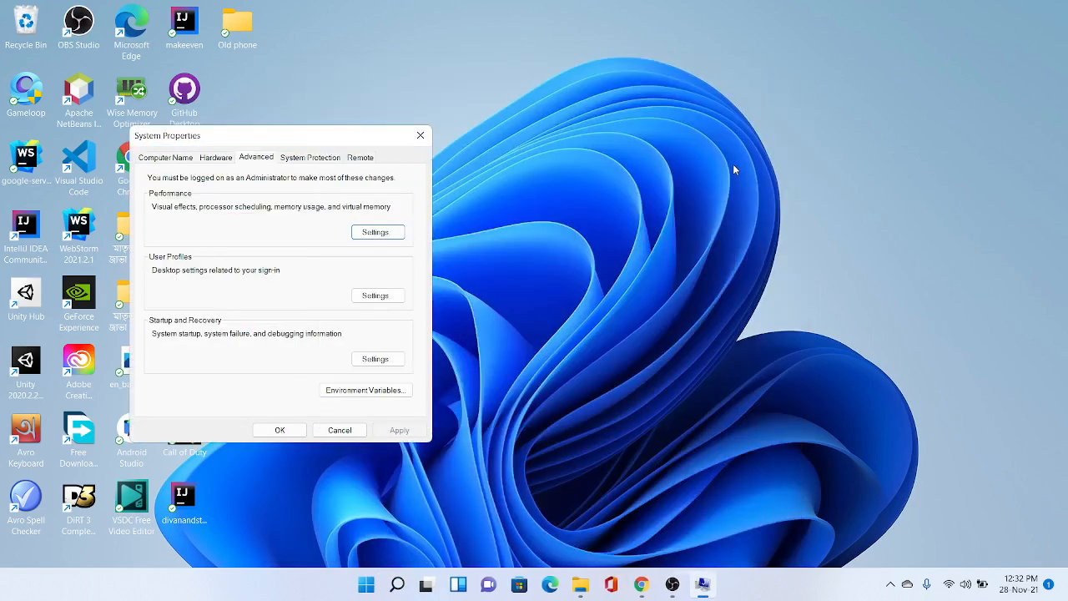
left_click(366, 390)
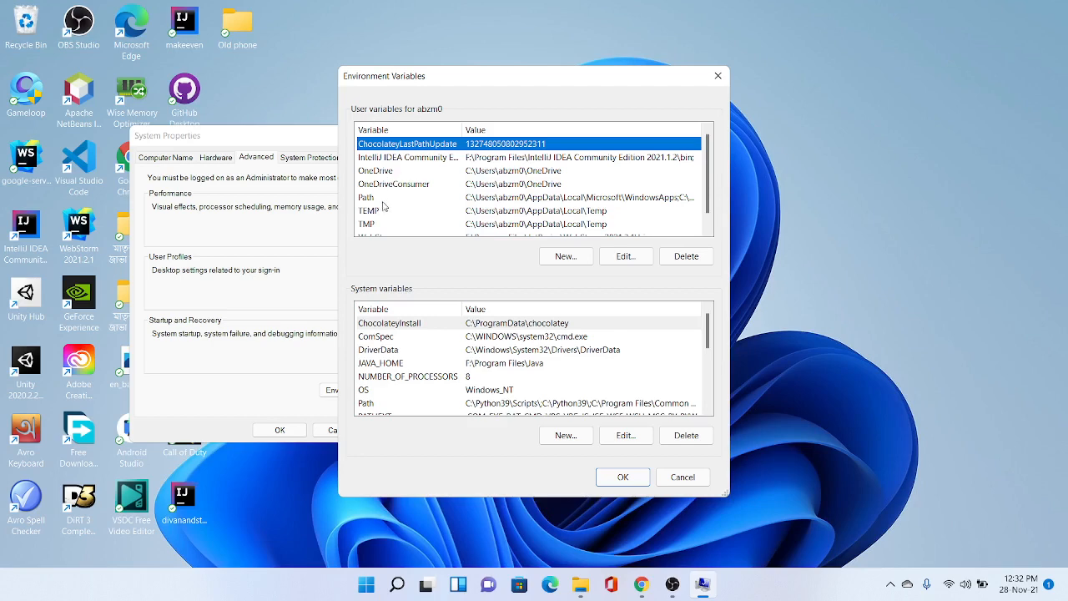
Add the copied path F:\Program Files\Java\bin as a new entry in the user Path variable and save it
scroll(449, 181, "down", 1)
scroll(434, 188, "up", 1)
scroll(429, 191, "down", 1)
scroll(398, 201, "up", 1)
double_click(385, 199)
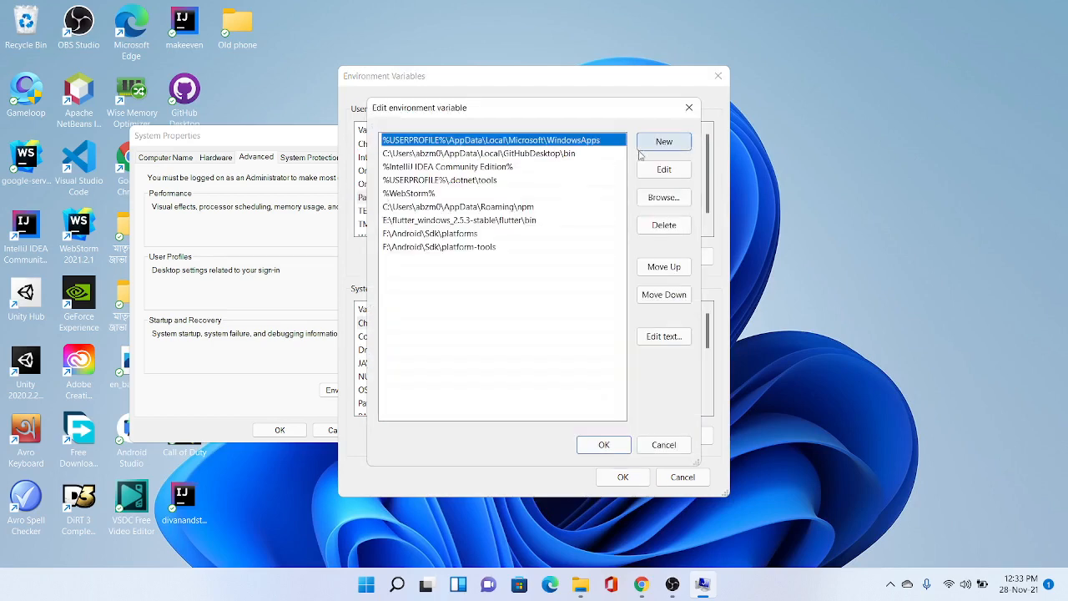
left_click(691, 108)
double_click(395, 202)
left_click(668, 143)
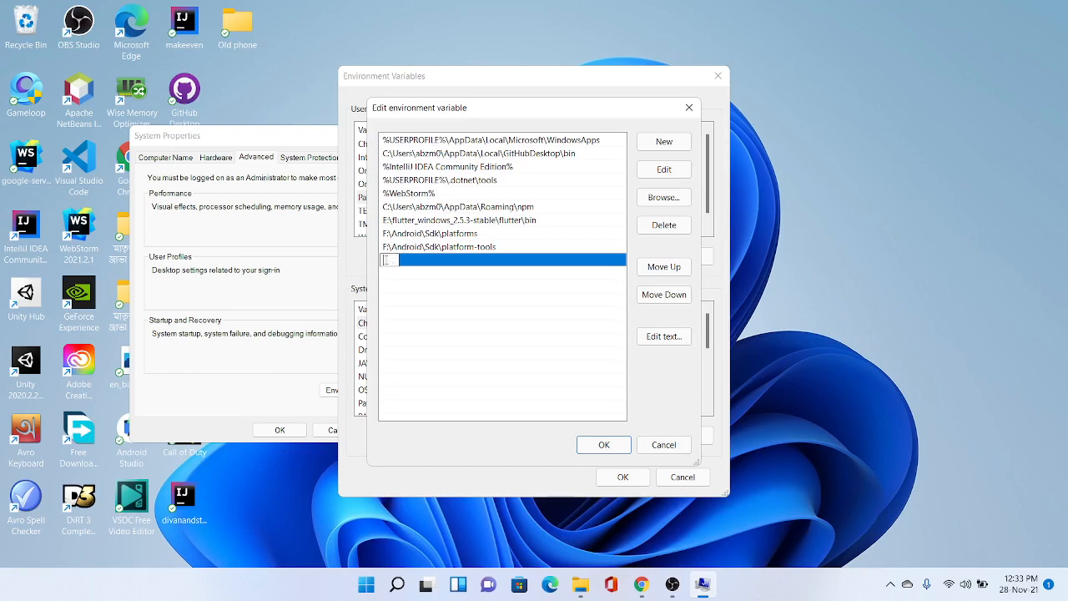
key("ctrl+v")
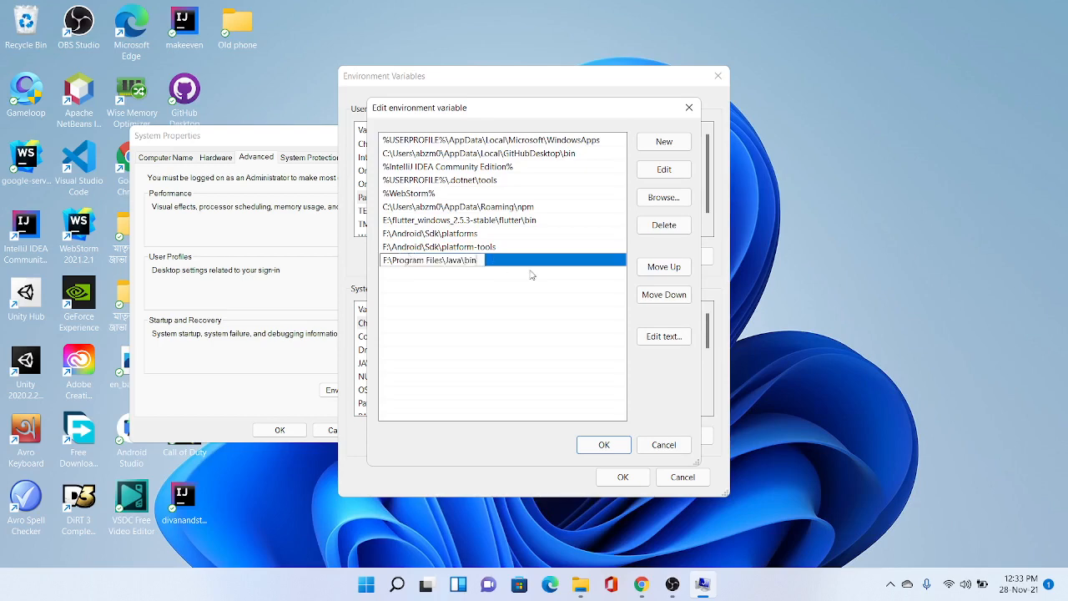
left_click(601, 444)
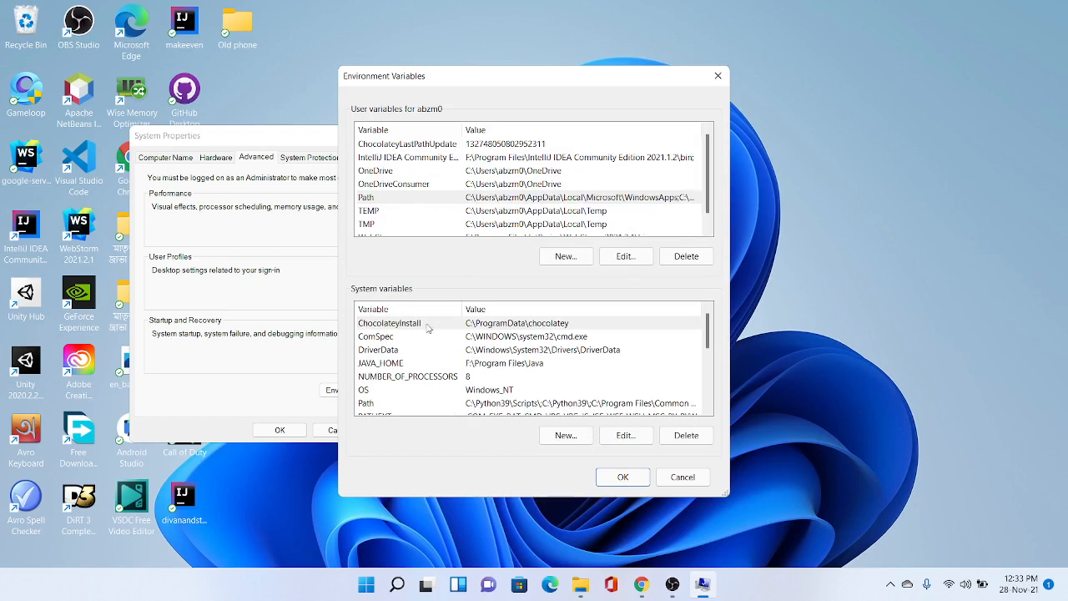
Check the system Path variable's entries for the Java bin folder and close its editor without saving
double_click(395, 405)
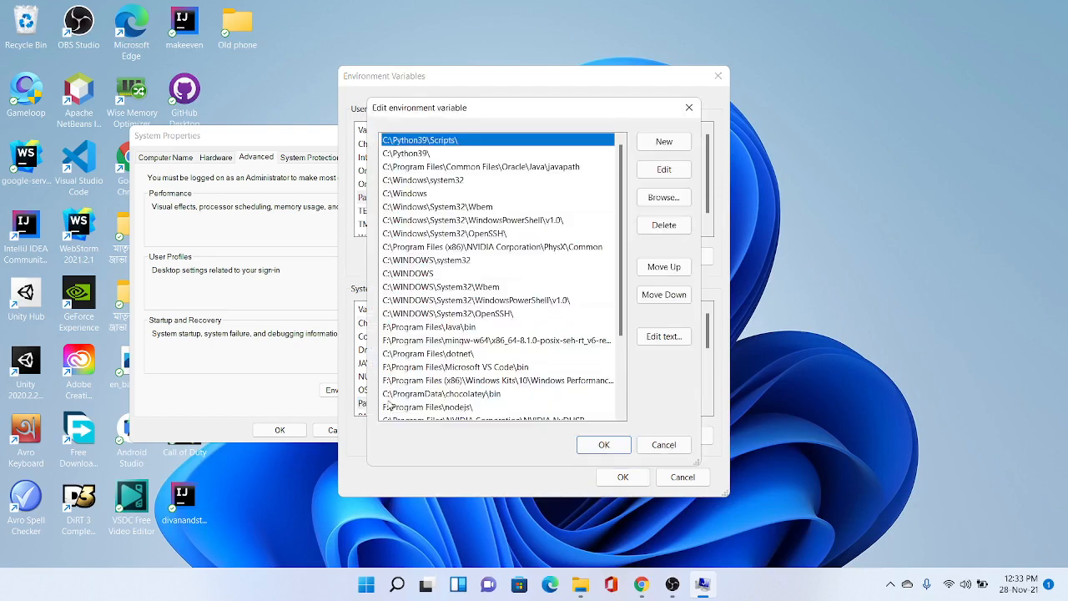
scroll(521, 307, "down", 3)
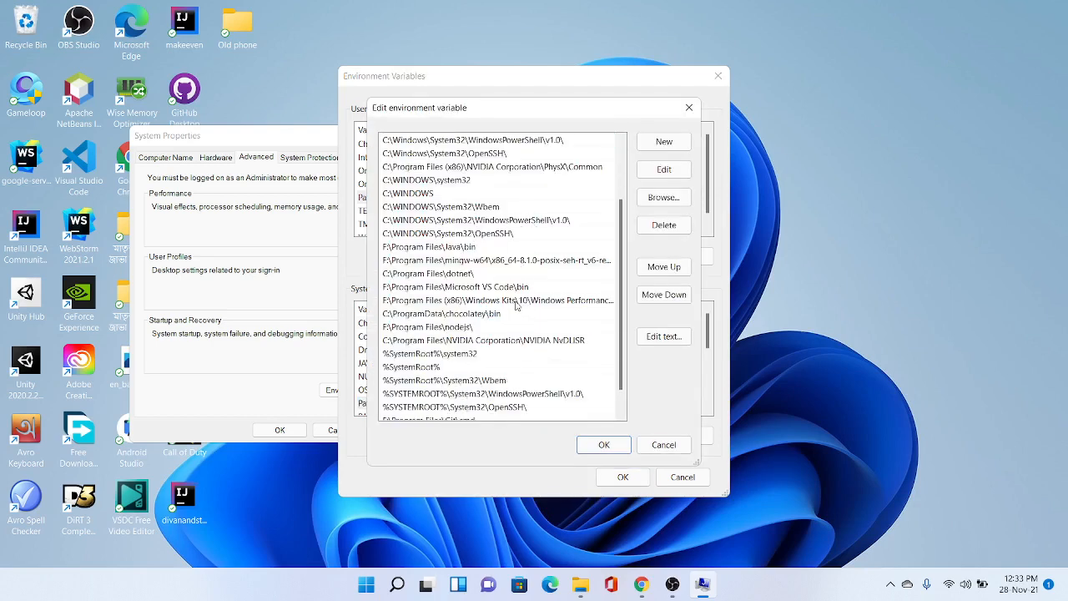
left_click(663, 141)
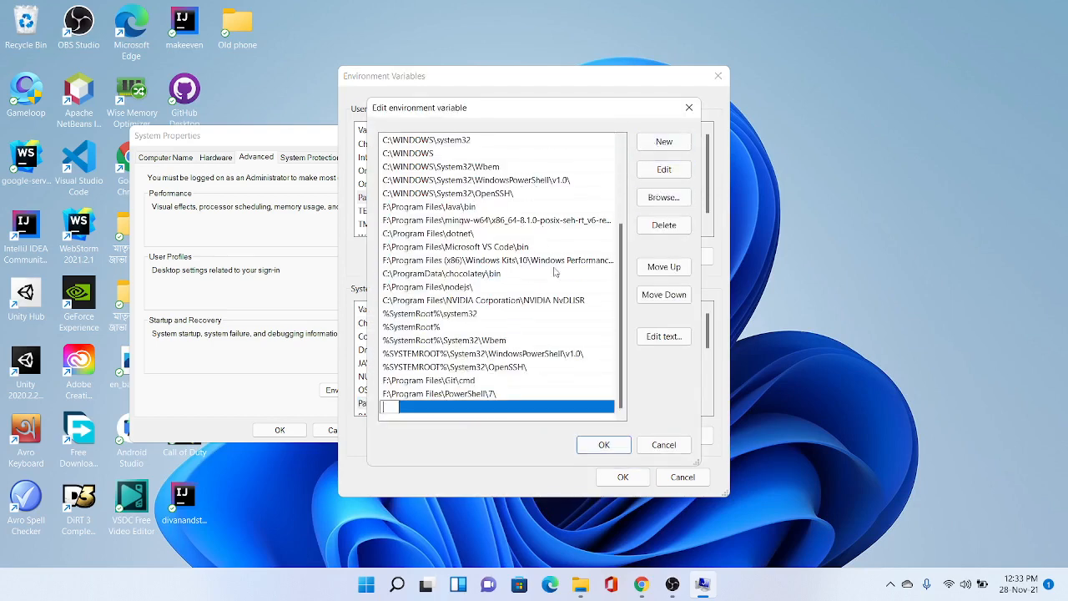
left_click(443, 381)
scroll(446, 381, "up", 3)
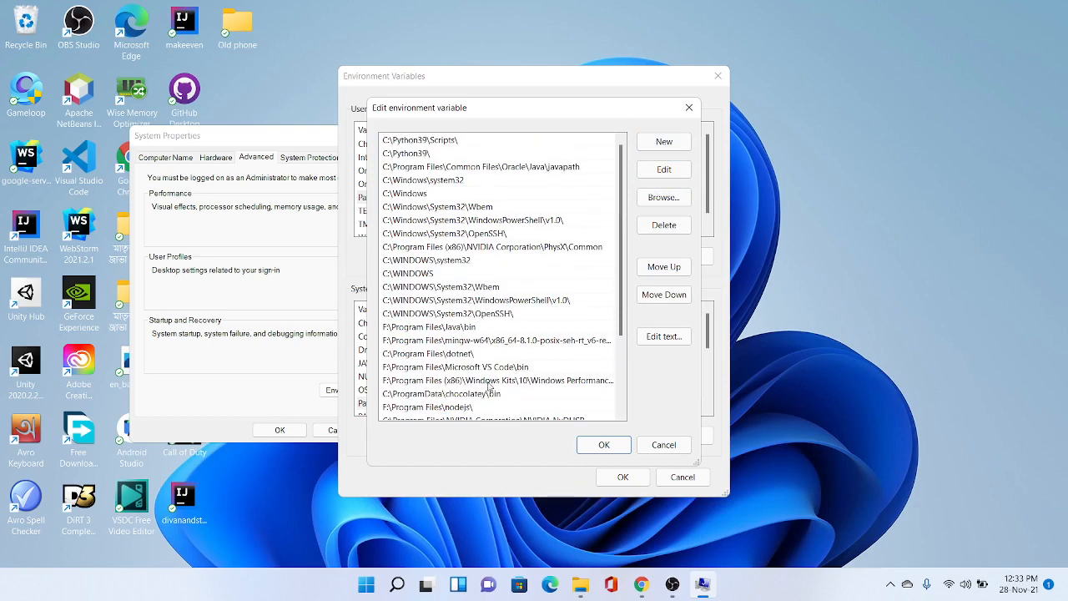
scroll(491, 385, "down", 3)
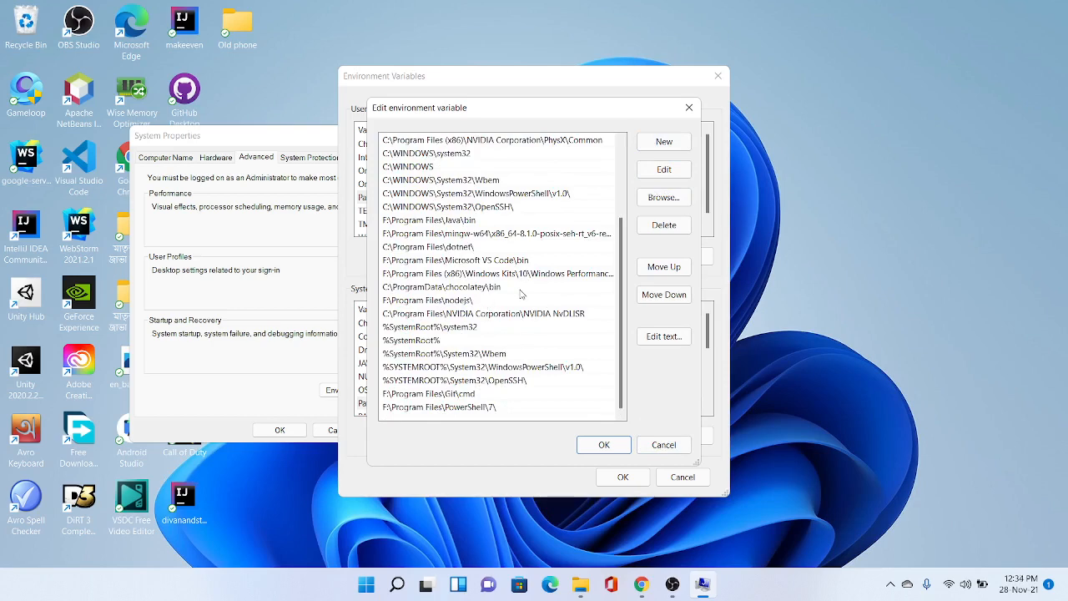
left_click(682, 452)
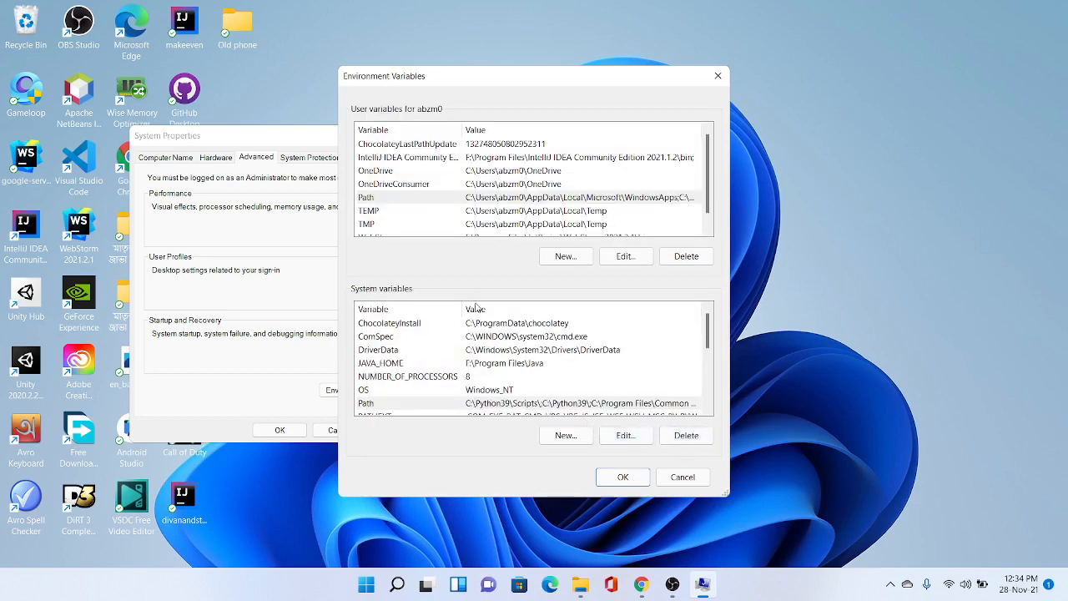
scroll(434, 186, "down", 1)
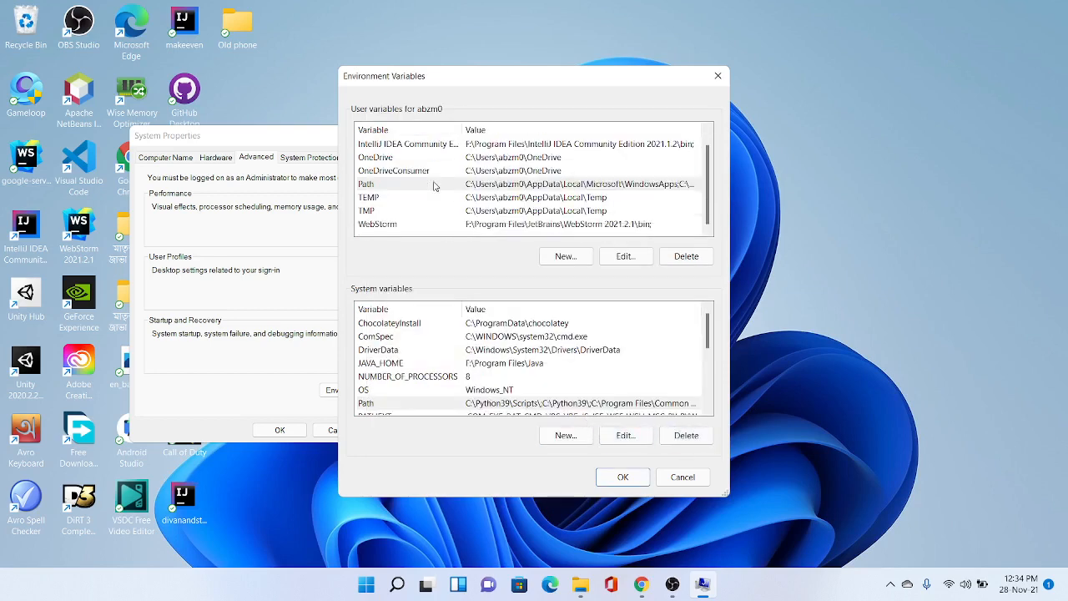
scroll(434, 186, "up", 1)
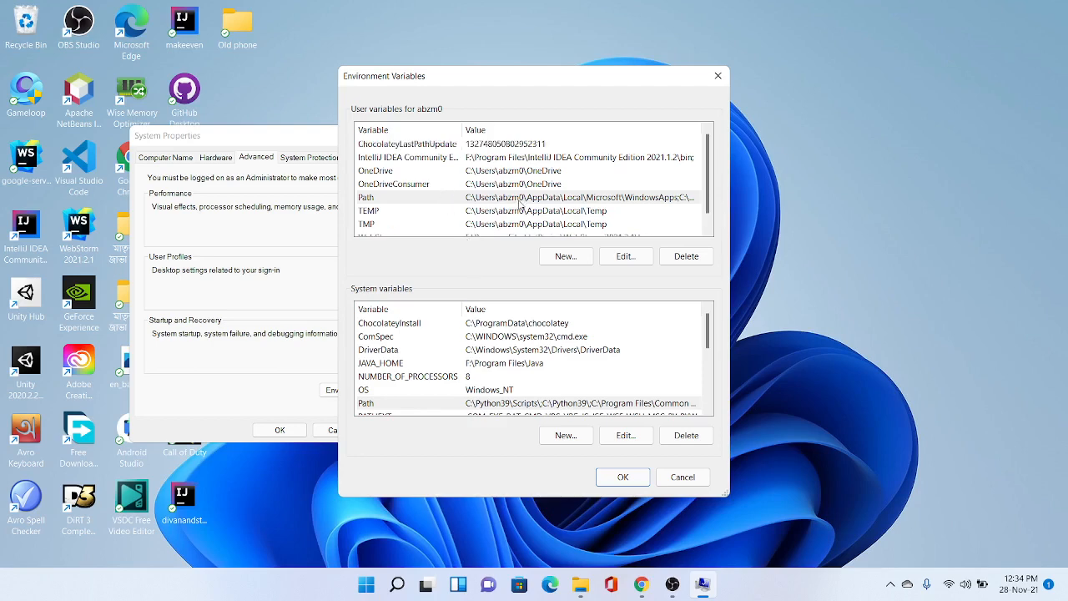
Create a user variable JAVA_HOME with the value F:\Program Files\Java, then save the environment variables and close the system properties
left_click(567, 258)
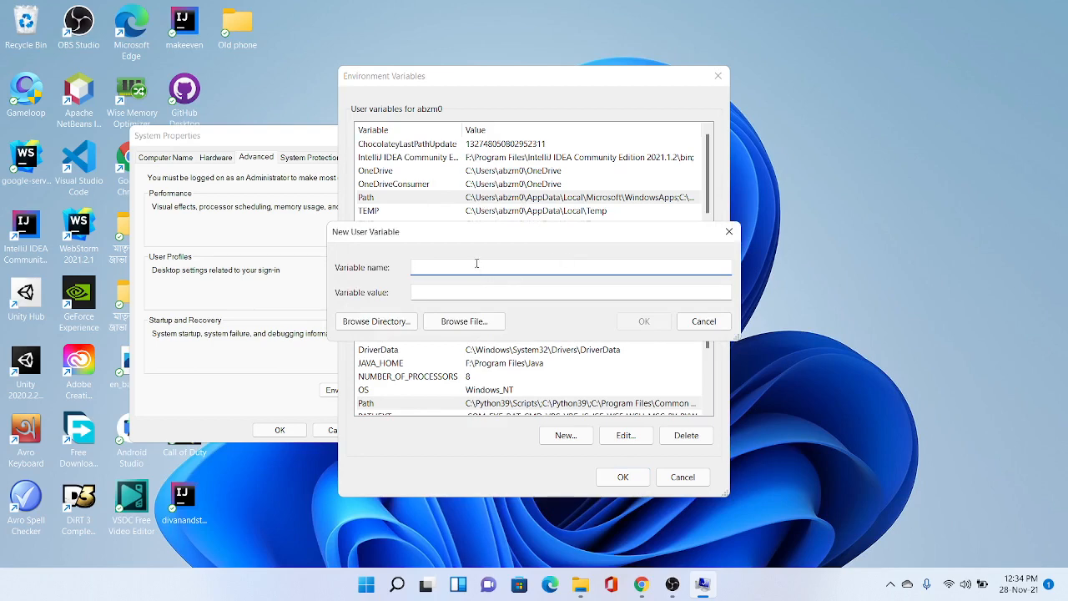
type("JAVA_HOME")
left_click(473, 288)
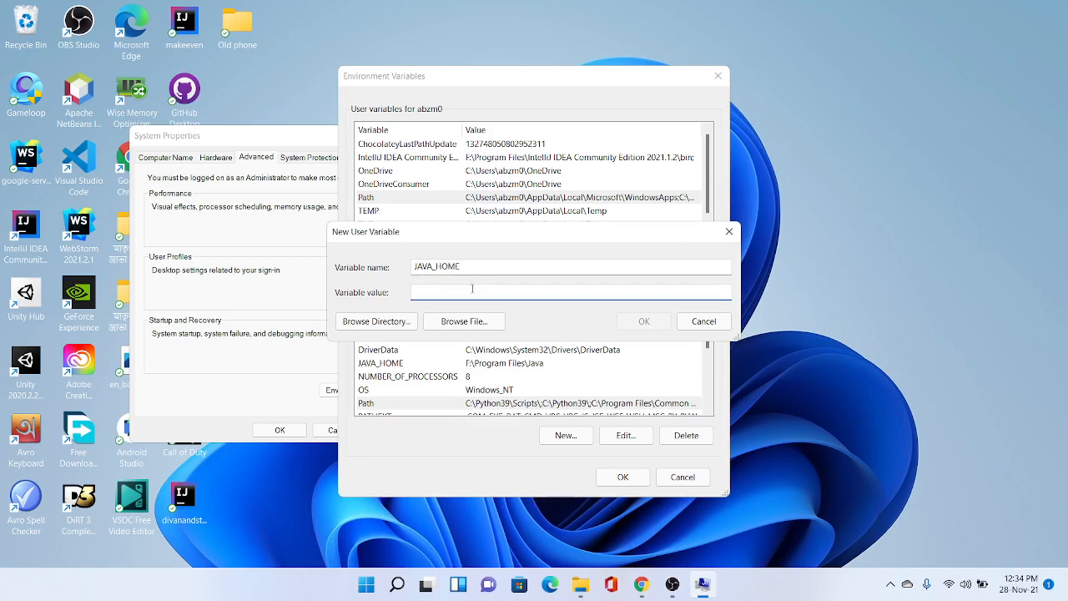
type("F:\\Program Files\\Java\\bin")
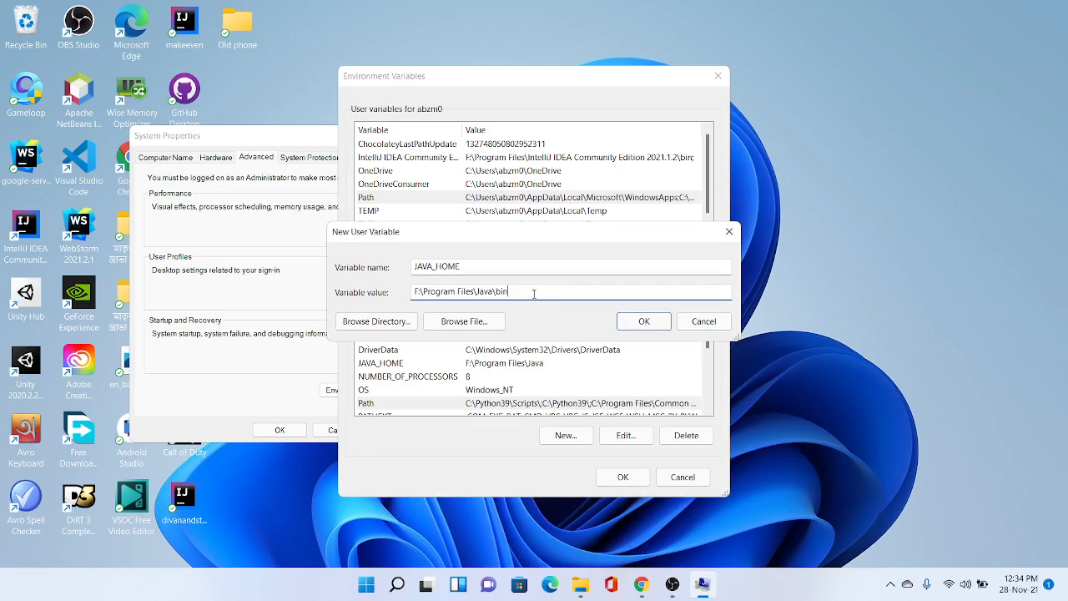
left_click_drag(512, 291, 496, 291)
key("BackSpace")
left_click(643, 324)
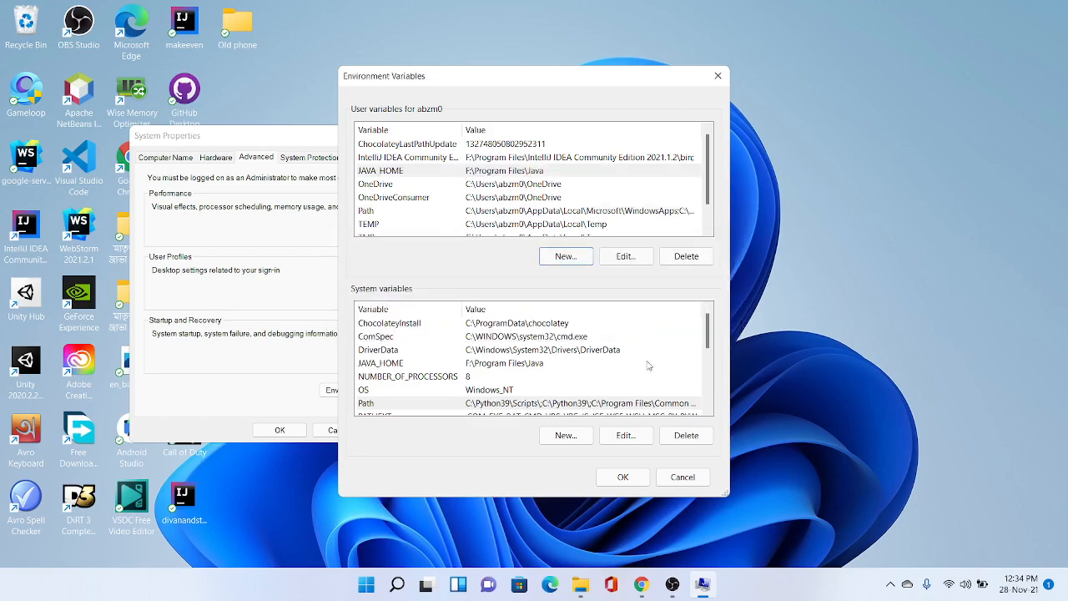
left_click(628, 479)
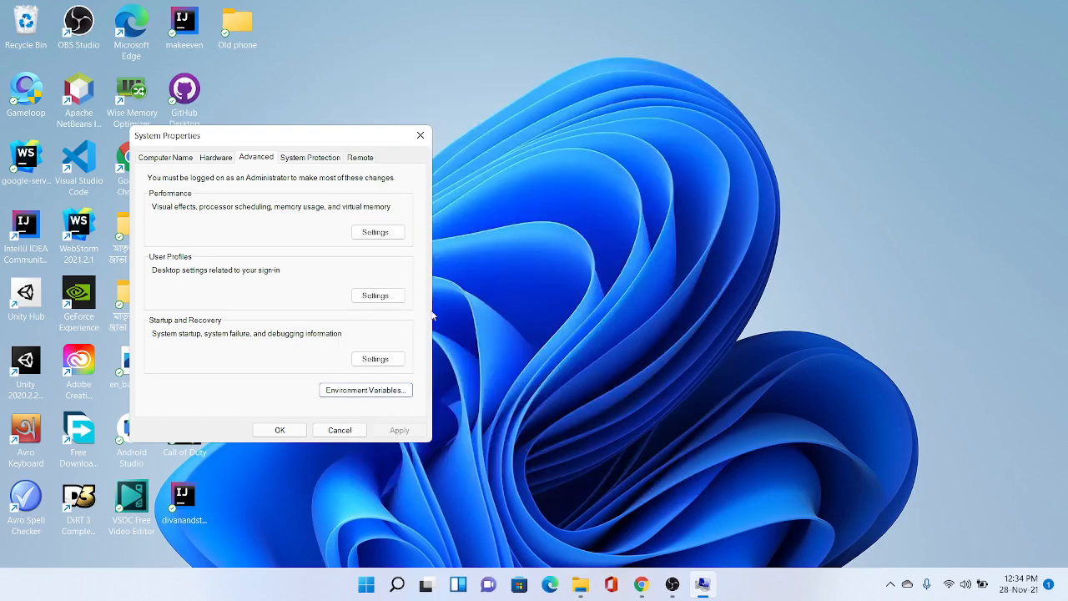
left_click(290, 429)
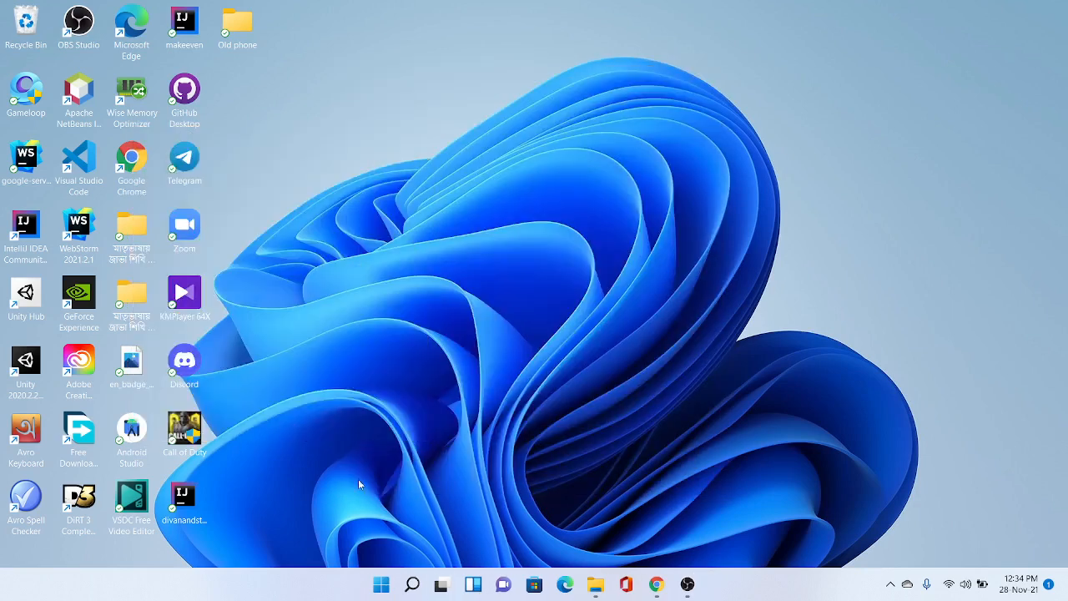
Search Windows for "cmd", open the Command Prompt, and check the installed Java version with java -version
left_click(419, 589)
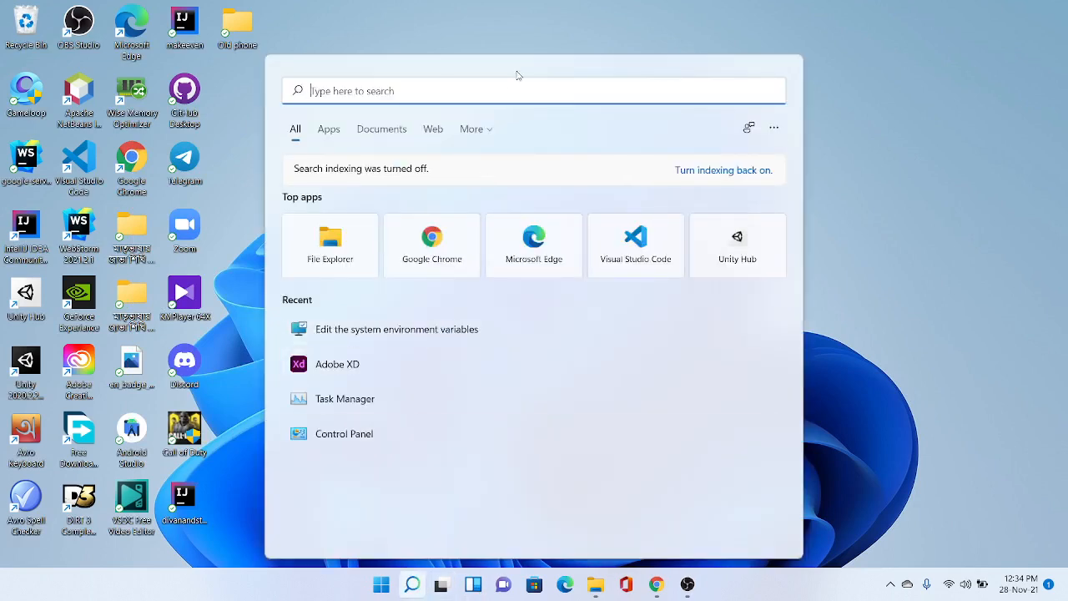
type("cmd")
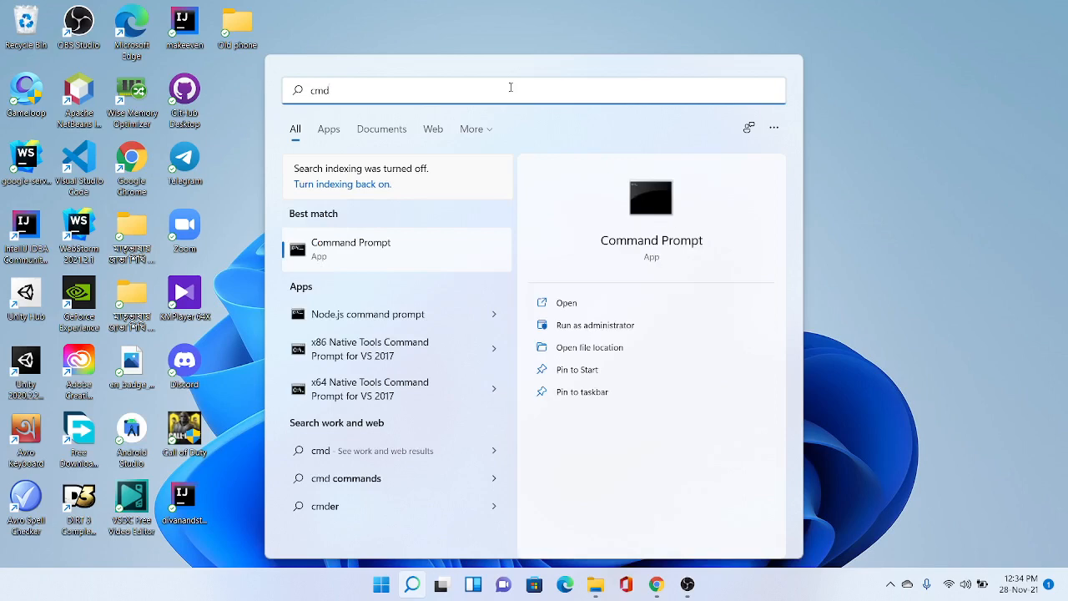
key("Return")
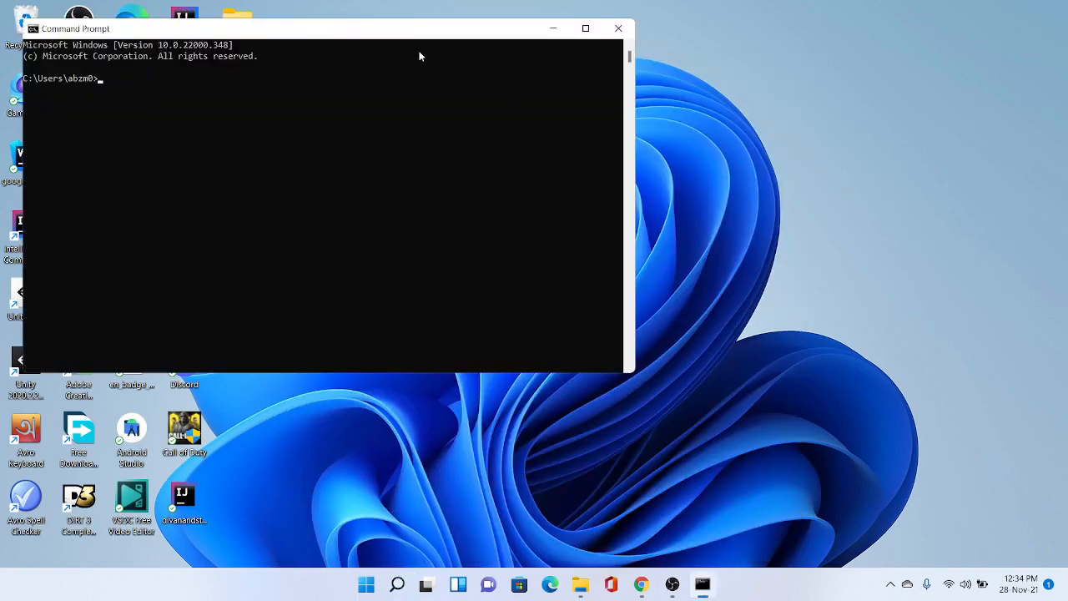
type("java -version")
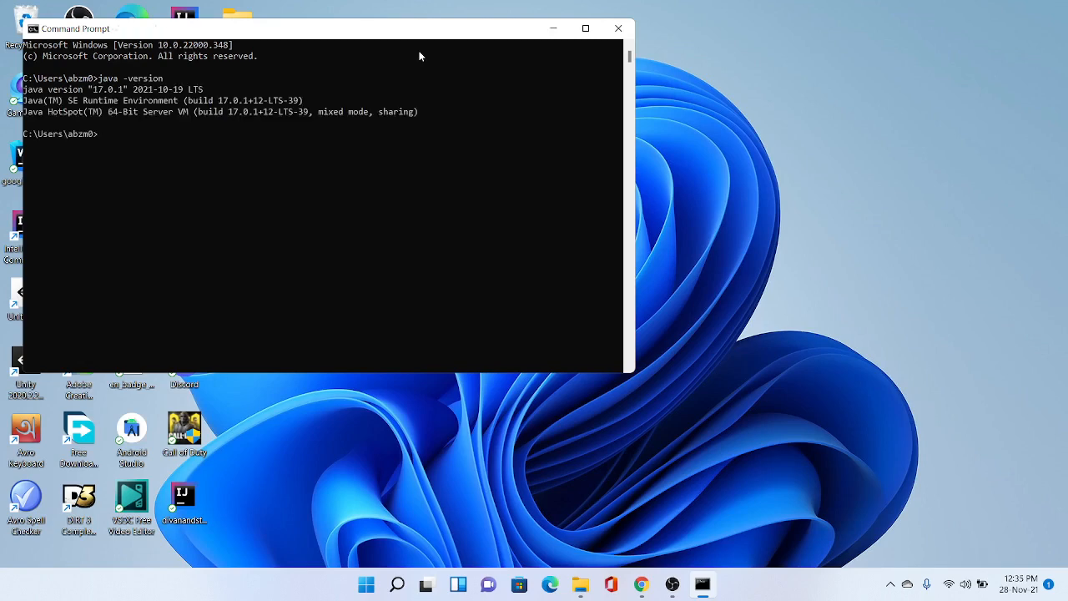
Check the Java compiler version with javac -version and close the Command Prompt
type("javac -version")
key("Return")
left_click(624, 27)
left_click(687, 584)
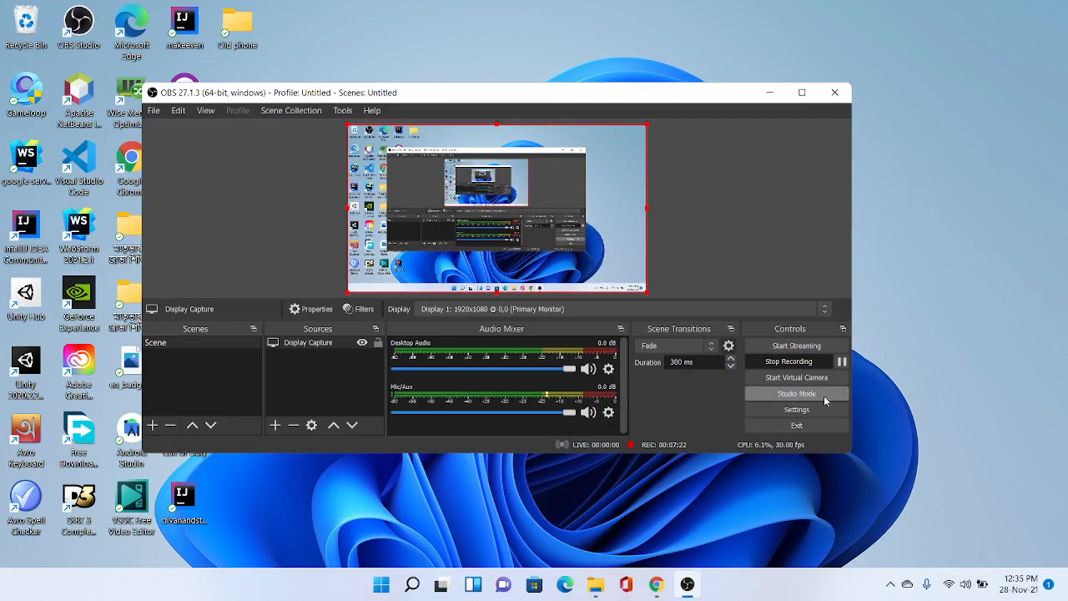